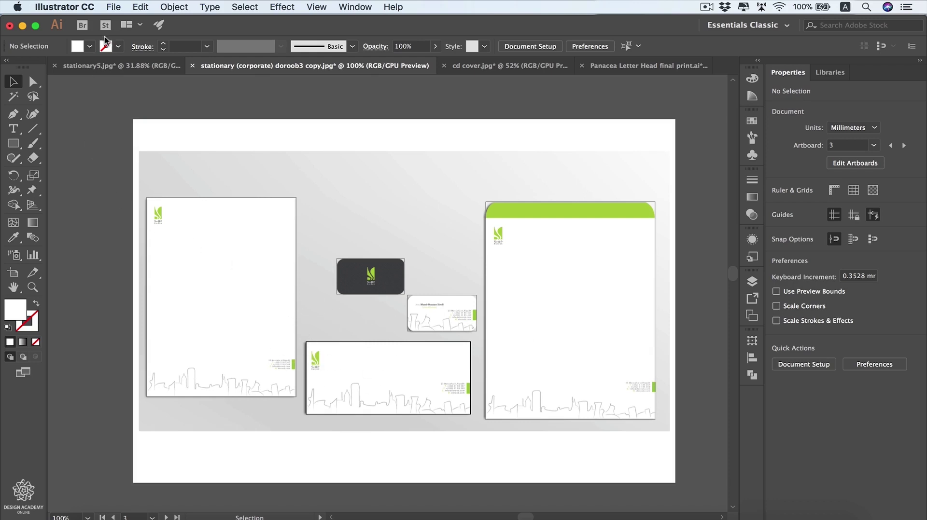
Create a new print document in Letter size, 215.9 by 279.4 mm, with nine artboards
{"action": "left_click", "coordinate": [114, 8]}
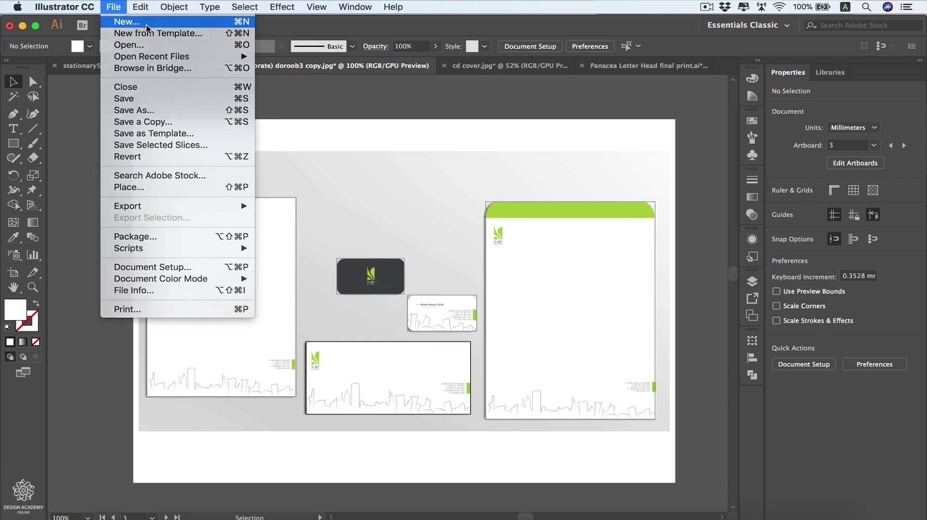
{"action": "left_click", "coordinate": [127, 21]}
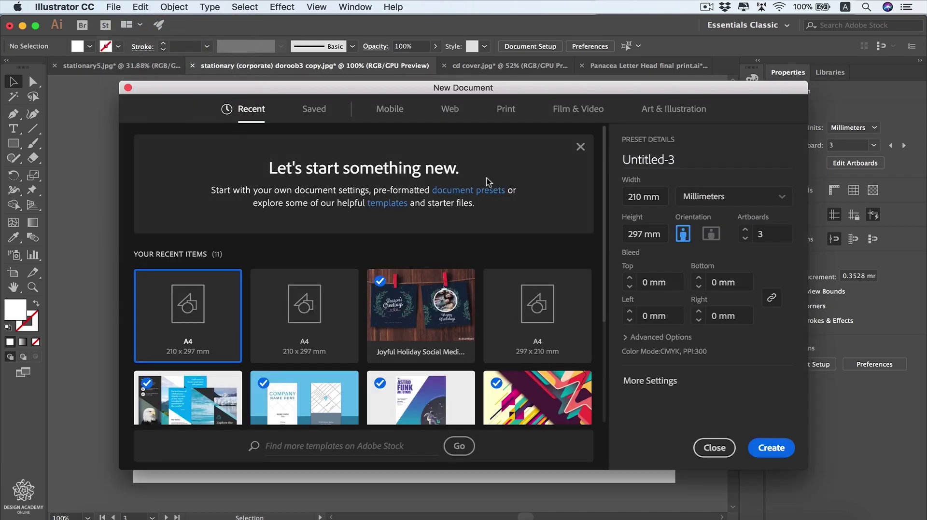
{"action": "left_click", "coordinate": [508, 113]}
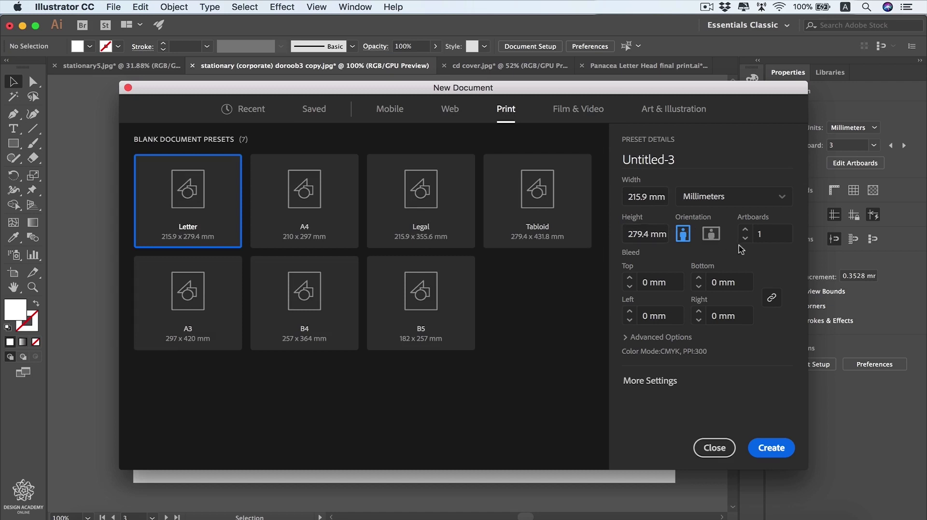
{"action": "left_click", "coordinate": [763, 234]}
{"action": "left_click", "coordinate": [782, 452]}
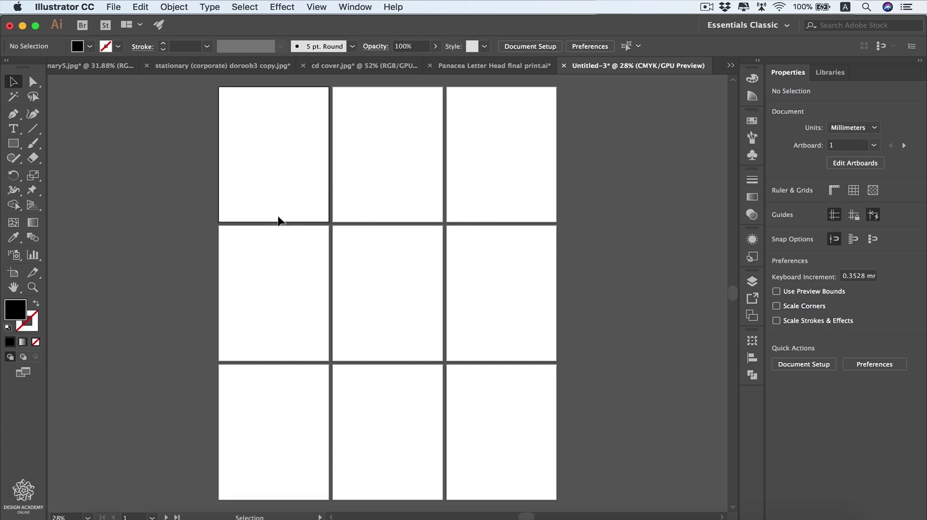
Add the text "7" to the first artboard, enlarge it to about 79 pt and place it in the artboard's lower-right corner
{"action": "key", "text": "t"}
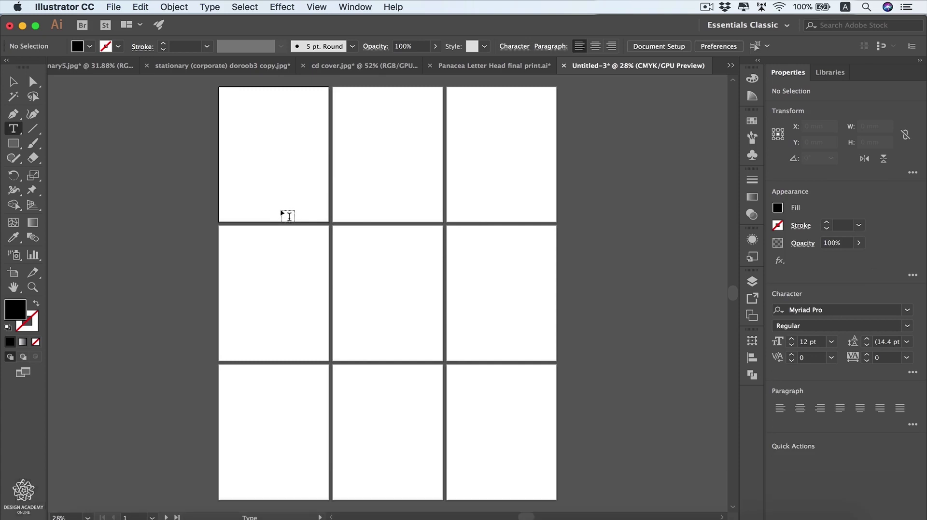
{"action": "left_click", "coordinate": [279, 209]}
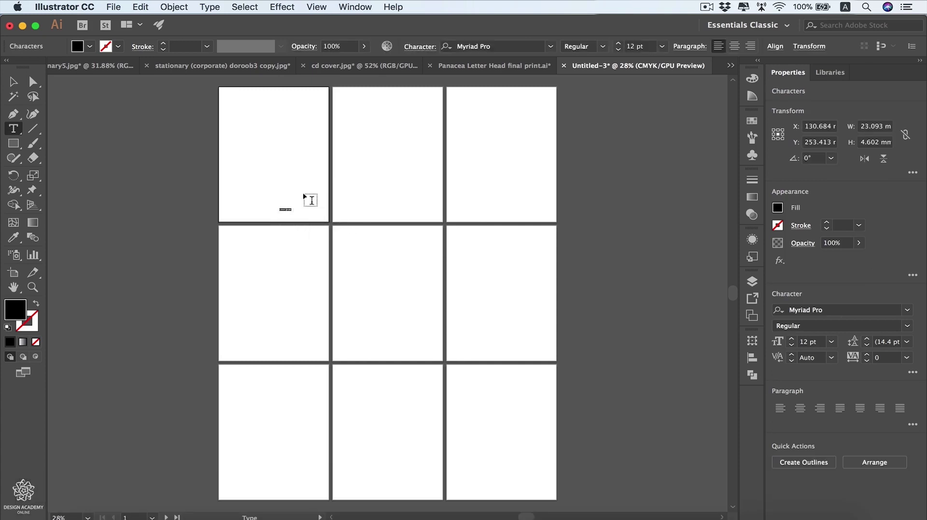
{"action": "type", "text": "7"}
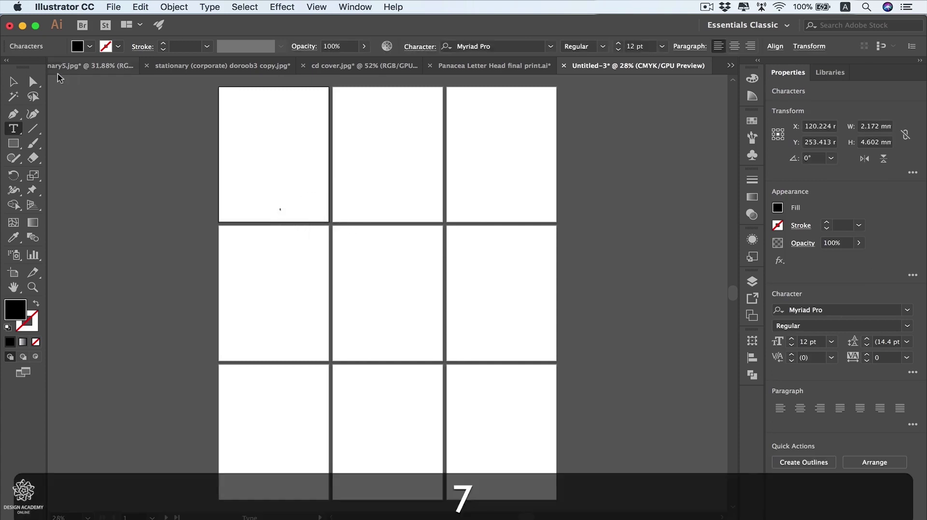
{"action": "key", "text": "Escape"}
{"action": "left_click_drag", "start_coordinate": [273, 215], "coordinate": [319, 218]}
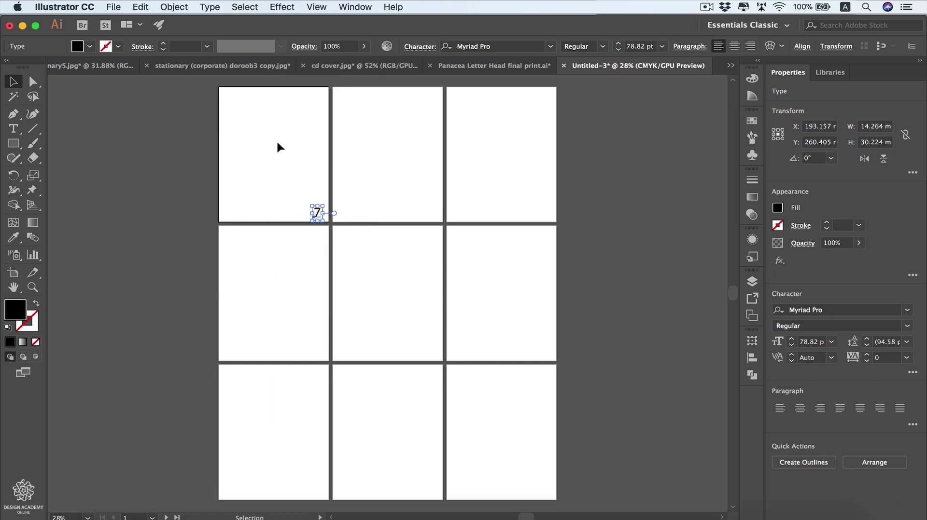
{"action": "key", "text": "Right"}
{"action": "key", "text": "Right"}
{"action": "key", "text": "Up"}
Copy the number 7, paste it on all artboards, and undo the paste
{"action": "key", "text": "super+c"}
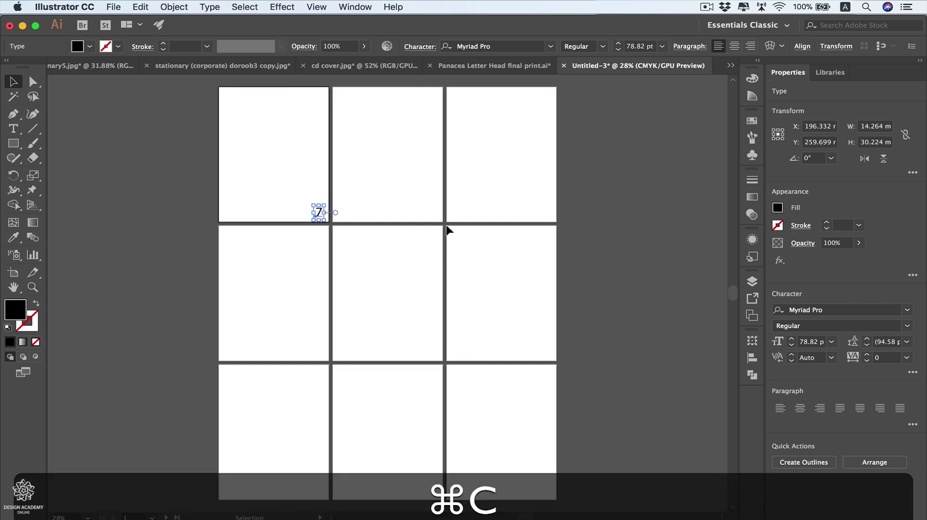
{"action": "left_click", "coordinate": [139, 7]}
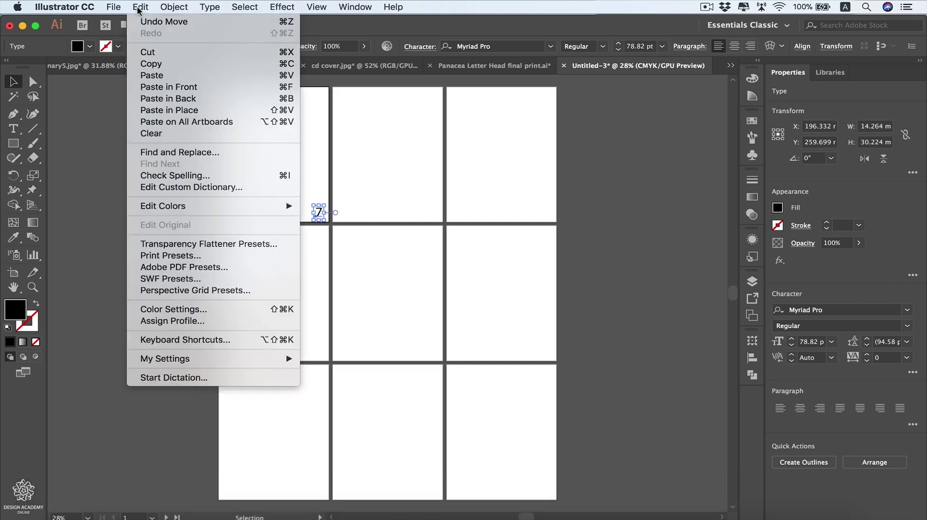
{"action": "left_click", "coordinate": [235, 122]}
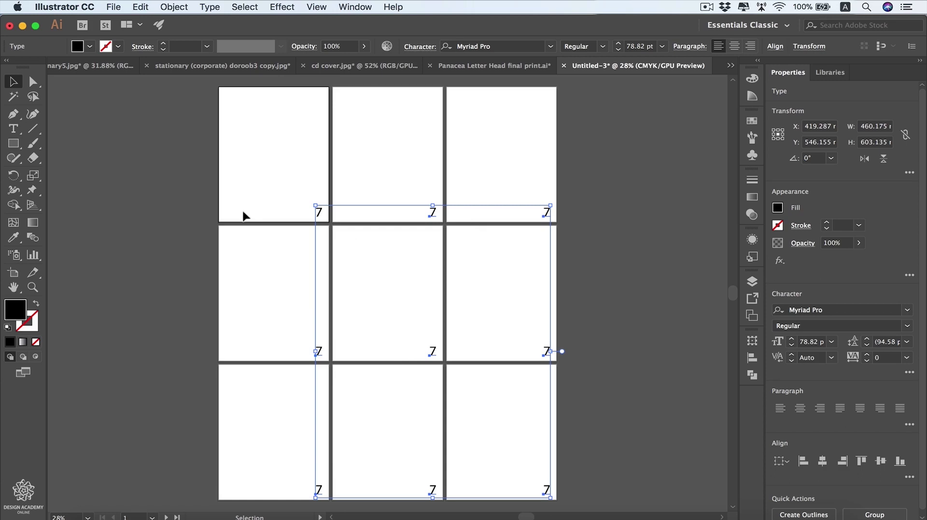
{"action": "key", "text": "super+z"}
{"action": "key", "text": "super+z"}
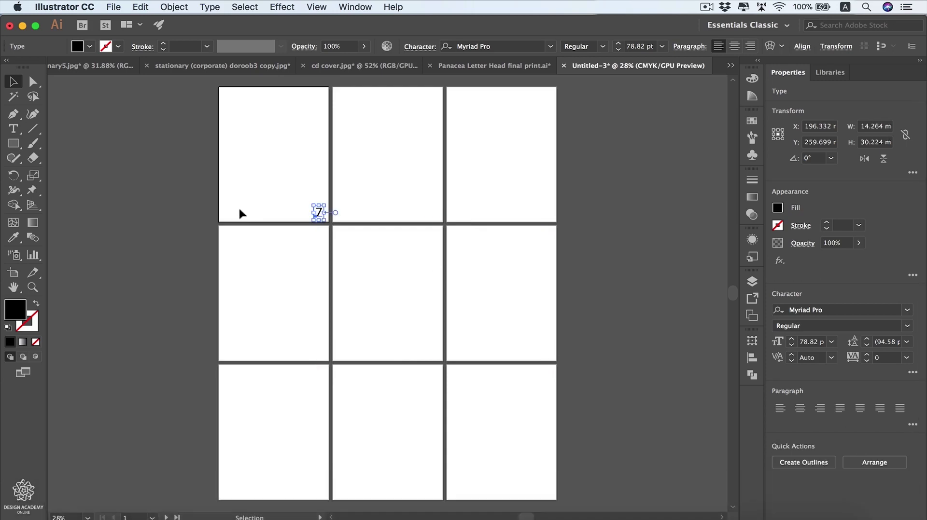
Paste the number 7 on all artboards again and delete all the numbers from the document
{"action": "key", "text": "alt"}
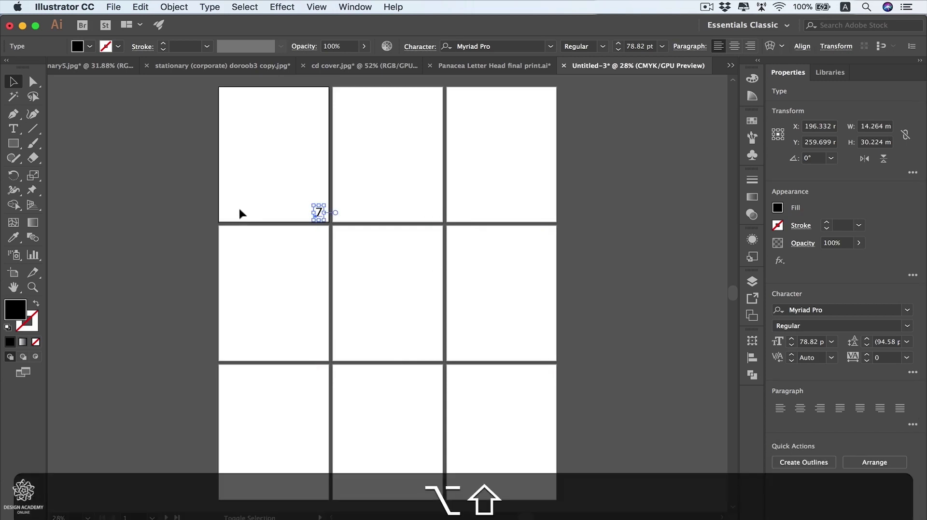
{"action": "key", "text": "alt+shift+super+v"}
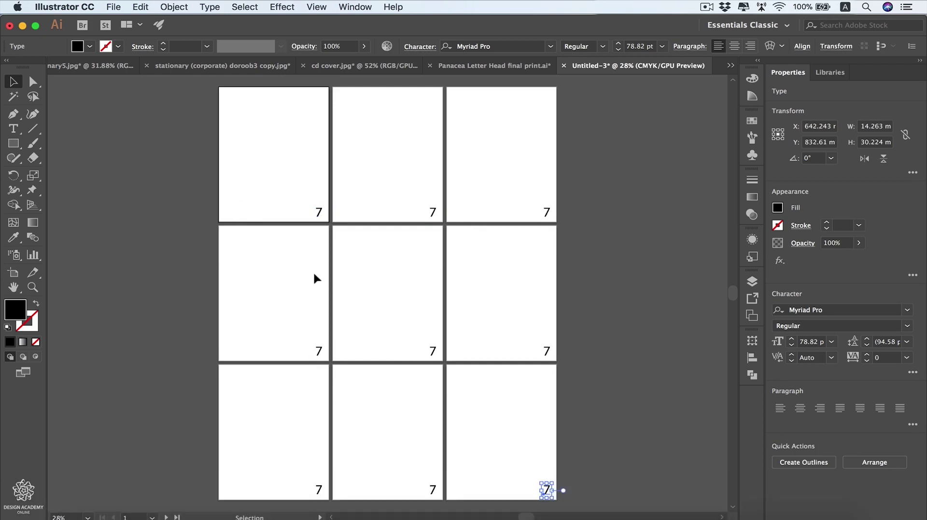
{"action": "key", "text": "super+a"}
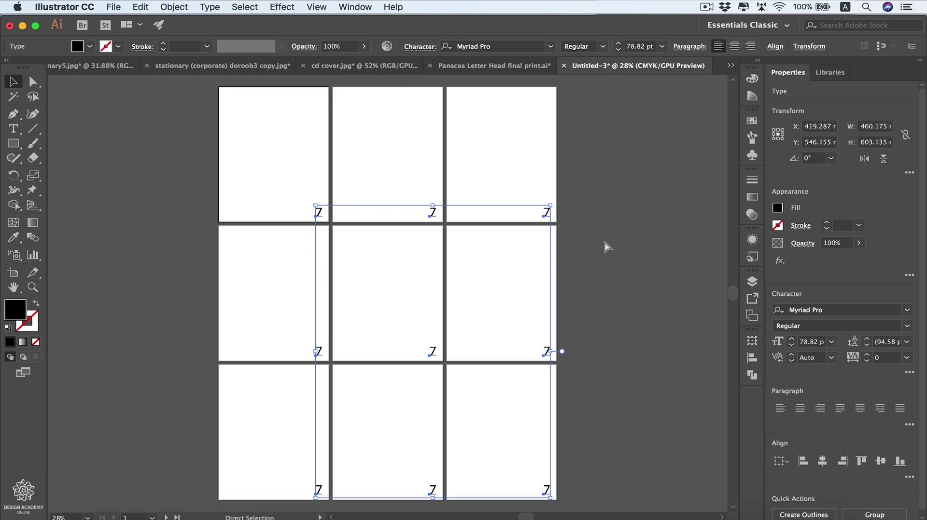
{"action": "key", "text": "BackSpace"}
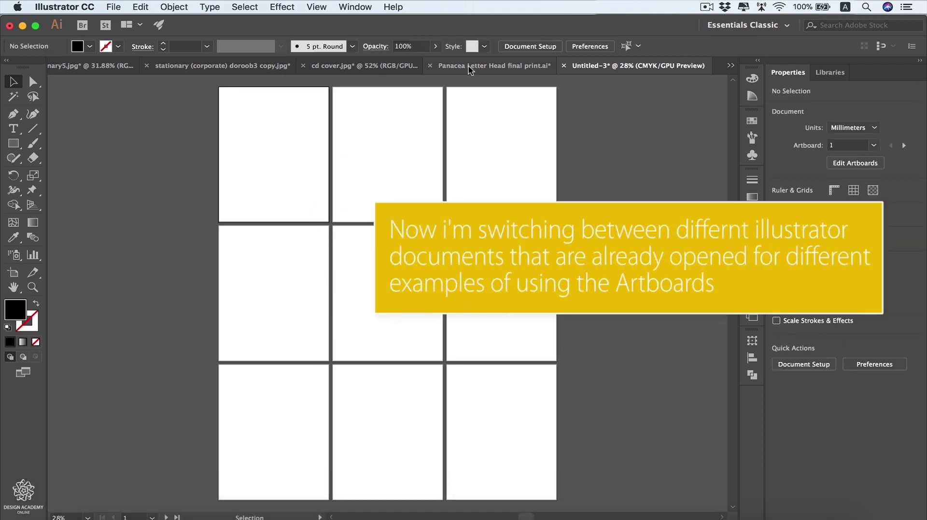
Copy the magenta polygon graphic on the first artboard of Panacea Letter Head final print.ai and paste it into Untitled-3
{"action": "left_click", "coordinate": [479, 67]}
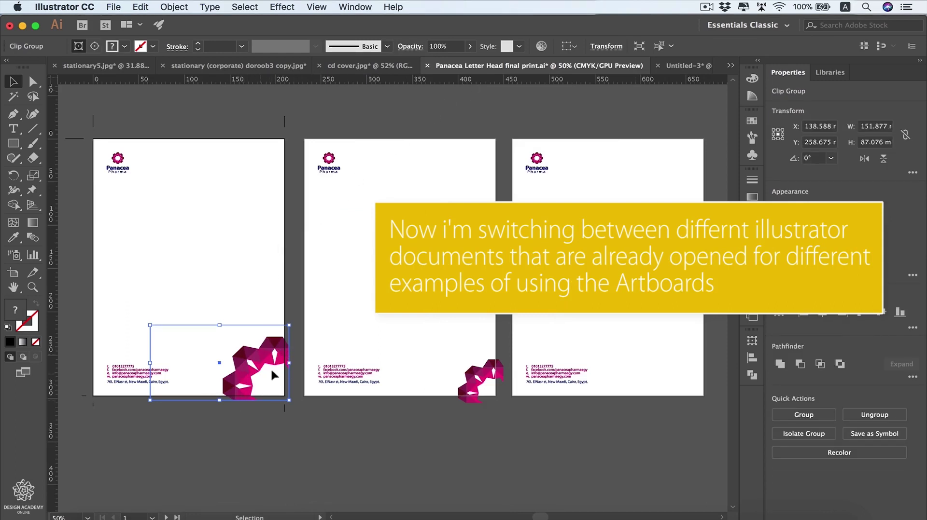
{"action": "key", "text": "super+c"}
{"action": "left_click", "coordinate": [688, 66]}
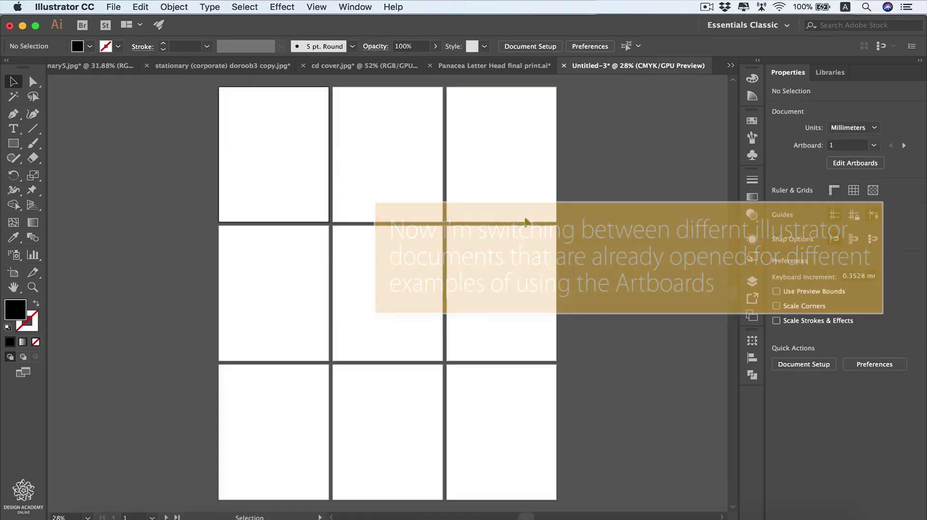
{"action": "key", "text": "super+v"}
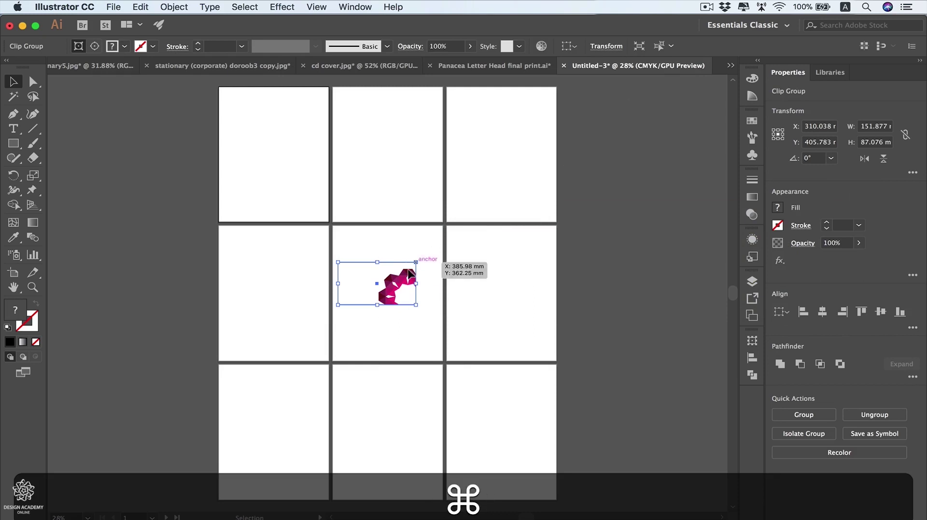
Enlarge the pasted graphic to about 963 by 552 mm so it spans several artboards, and deselect it
{"action": "left_click_drag", "start_coordinate": [424, 263], "coordinate": [623, 181]}
{"action": "left_click_drag", "start_coordinate": [460, 277], "coordinate": [448, 250]}
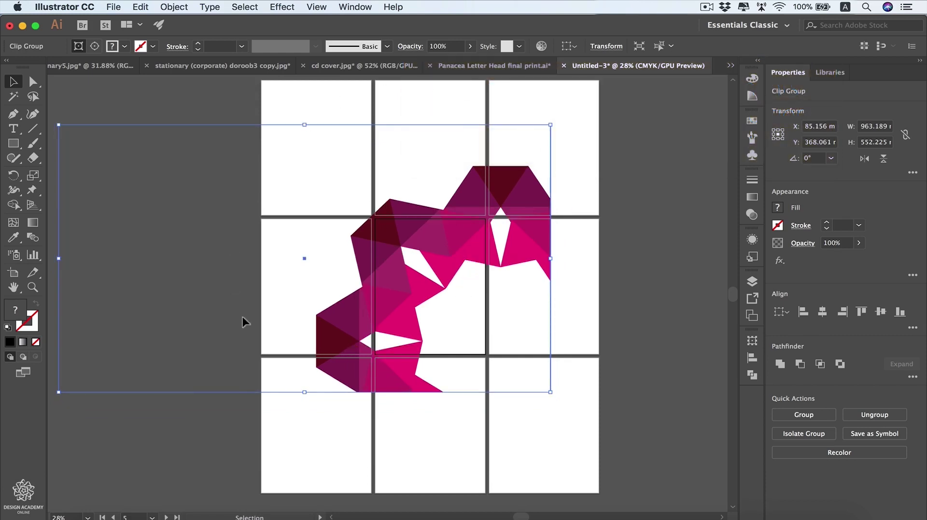
{"action": "key", "text": "super+z"}
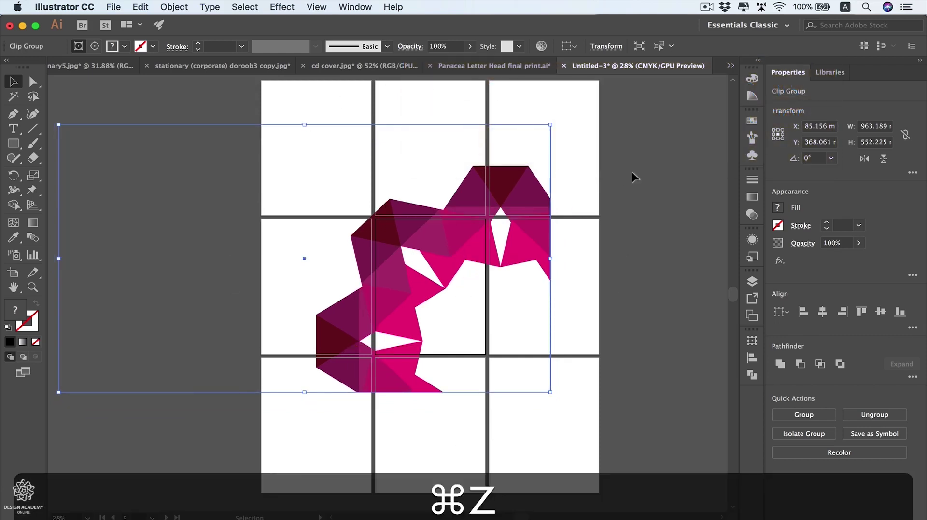
{"action": "left_click", "coordinate": [578, 222]}
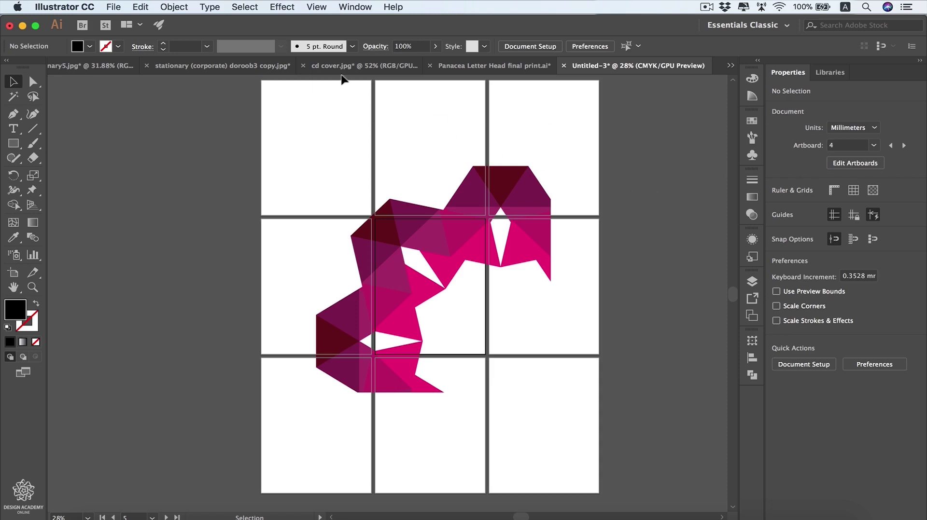
In the cd cover.jpg document, rename the magenta Artboard 1 as "Solid Magenta"
{"action": "left_click", "coordinate": [366, 67]}
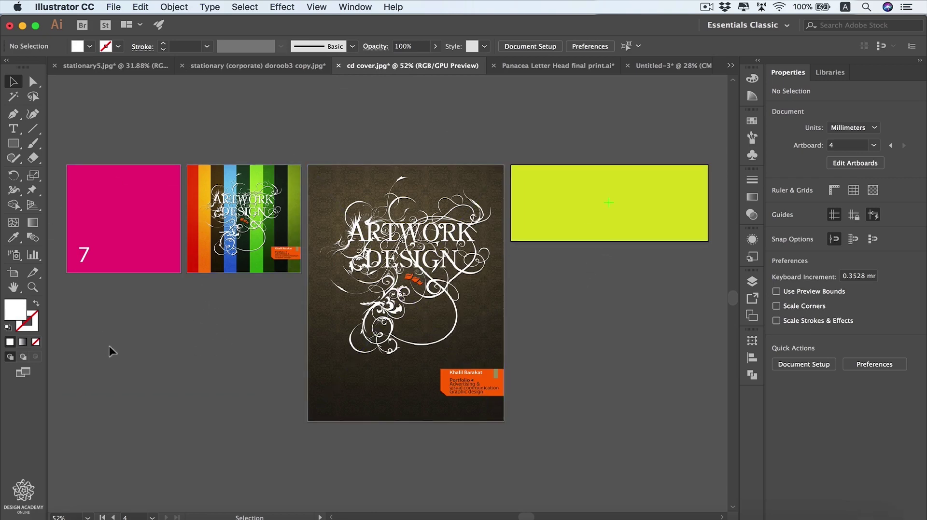
{"action": "left_click", "coordinate": [14, 274]}
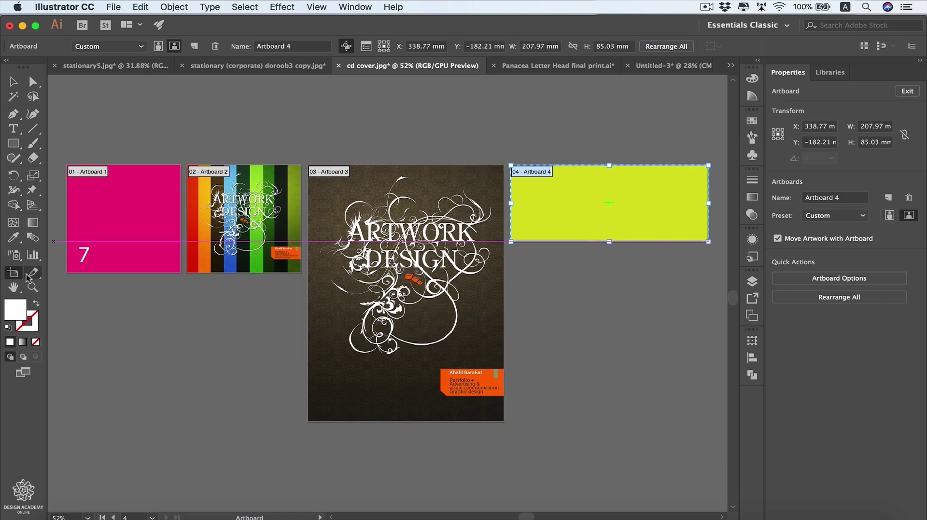
{"action": "left_click", "coordinate": [135, 209]}
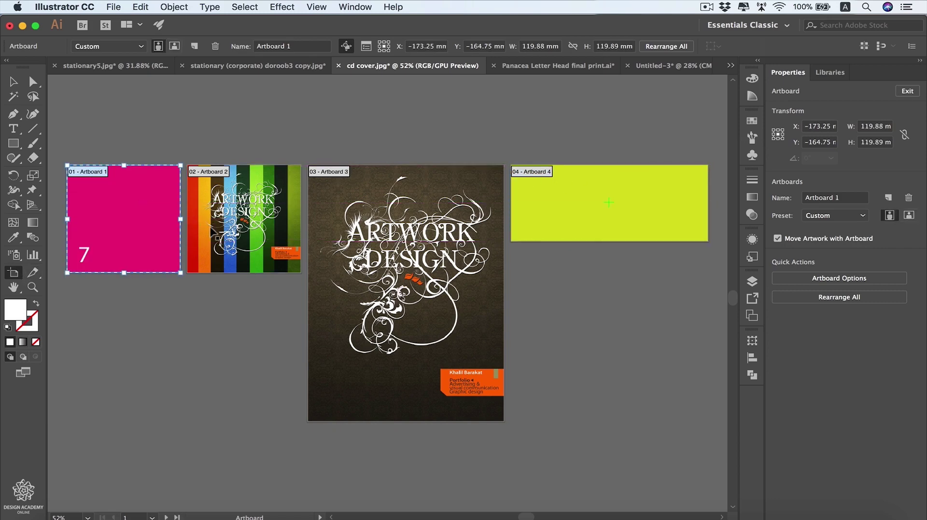
{"action": "left_click", "coordinate": [310, 43]}
{"action": "key", "text": "BackSpace"}
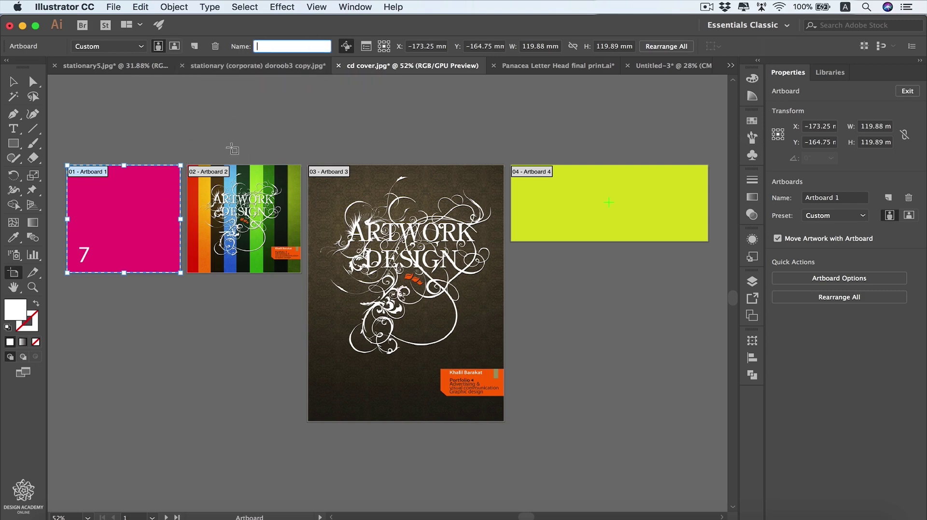
{"action": "type", "text": "Solid"}
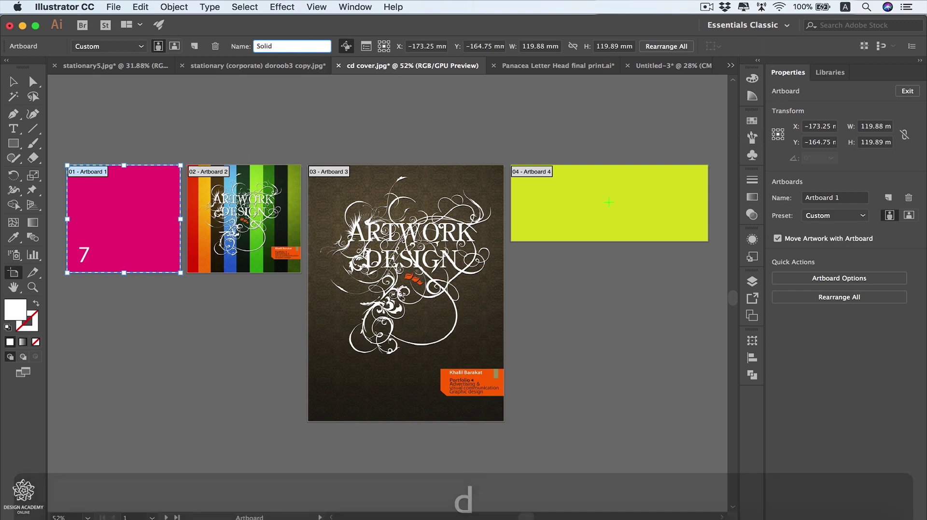
{"action": "type", "text": " Magenta"}
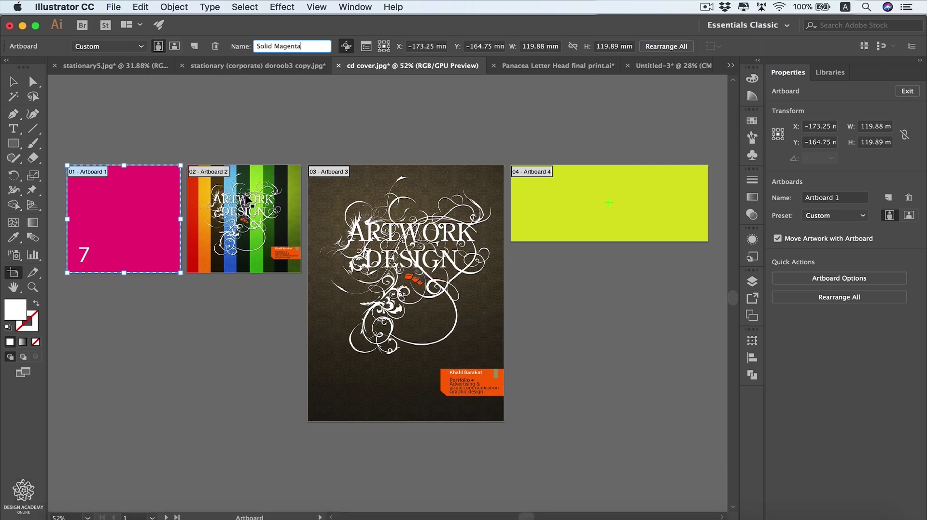
Rename the square artboard with the coloured stripes, Artboard 2, as "Arwork square"
{"action": "left_click", "coordinate": [246, 199]}
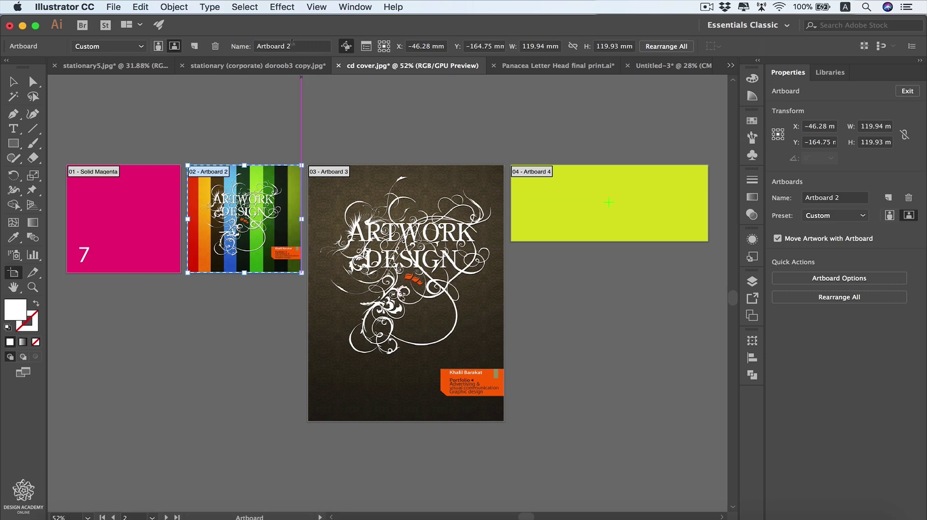
{"action": "left_click", "coordinate": [270, 46]}
{"action": "type", "text": "Ar"}
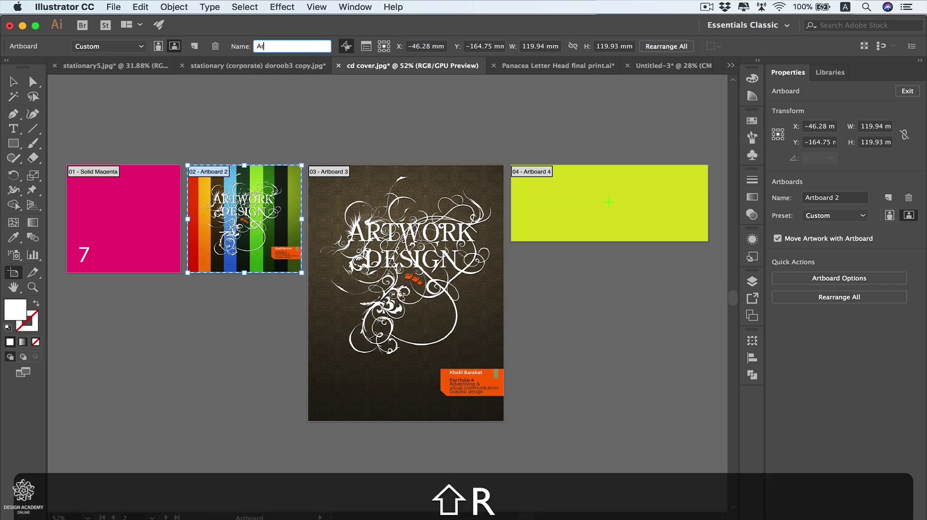
{"action": "type", "text": "work square"}
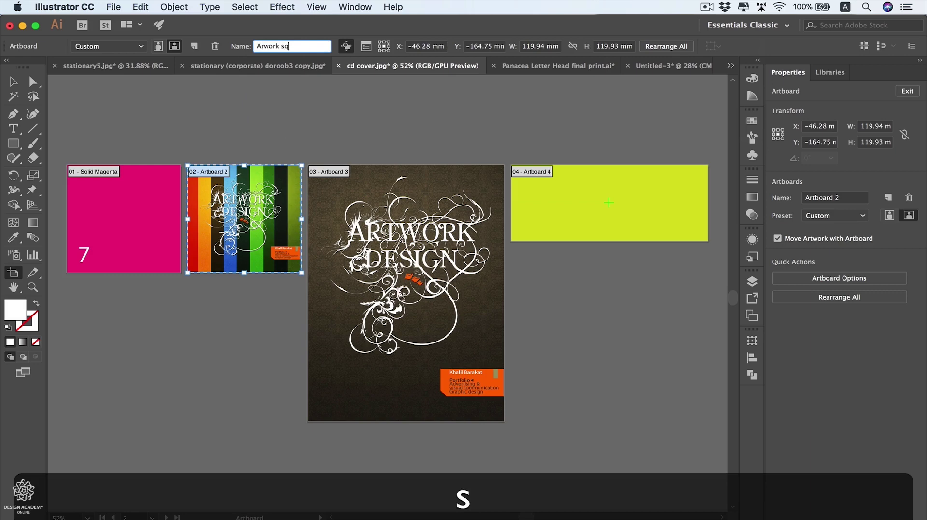
Rename the large brown portrait artboard, Artboard 3, as "Artwork A4", and select the yellow-green Artboard 4
{"action": "left_click", "coordinate": [396, 189]}
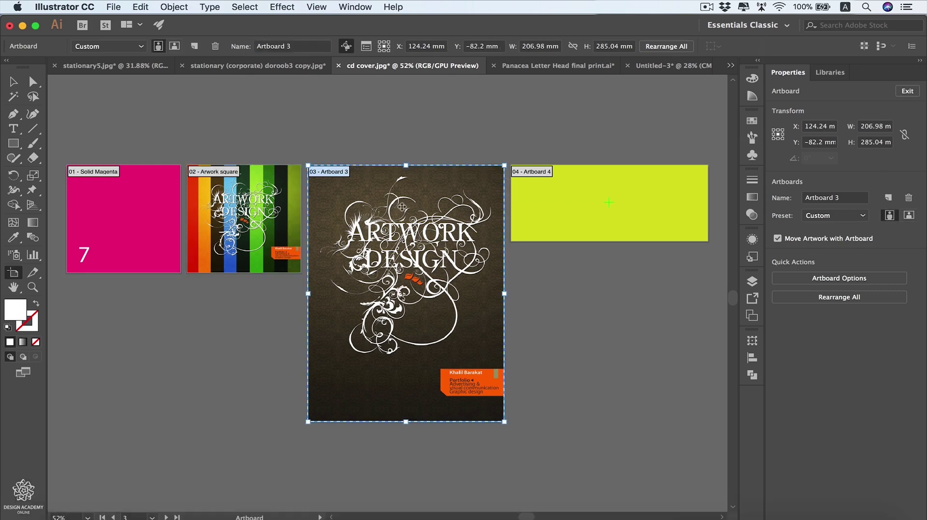
{"action": "left_click_drag", "start_coordinate": [305, 44], "coordinate": [249, 46]}
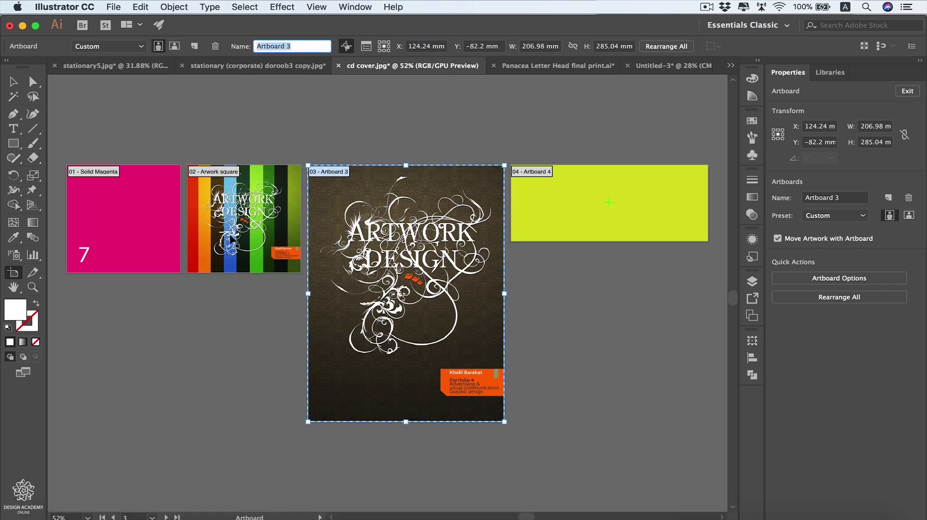
{"action": "type", "text": "Art"}
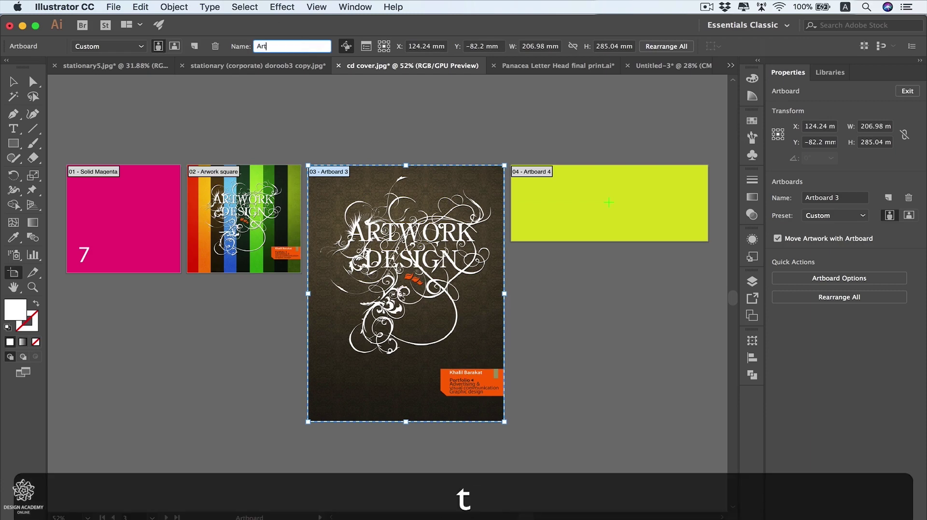
{"action": "type", "text": "work A4"}
{"action": "left_click", "coordinate": [618, 189]}
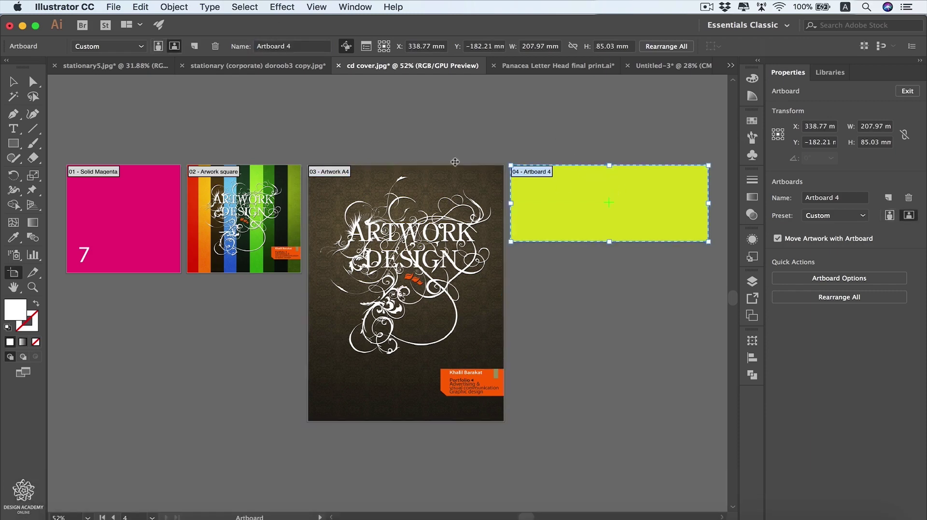
Rename the yellow-green artboard as "Solid 2" and undo the stray click made beside it
{"action": "left_click", "coordinate": [301, 44]}
{"action": "type", "text": "Solid 2"}
{"action": "left_click", "coordinate": [513, 250]}
{"action": "key", "text": "super+z"}
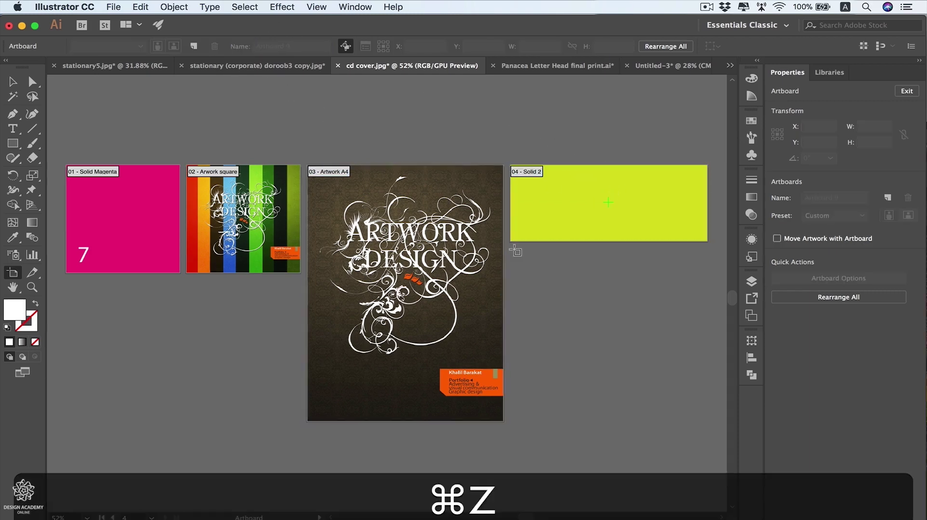
Draw a new artboard about 208 by 97 mm below Solid 2, and move it to about X 567 mm, Y 47 mm
{"action": "left_click_drag", "start_coordinate": [510, 249], "coordinate": [708, 338]}
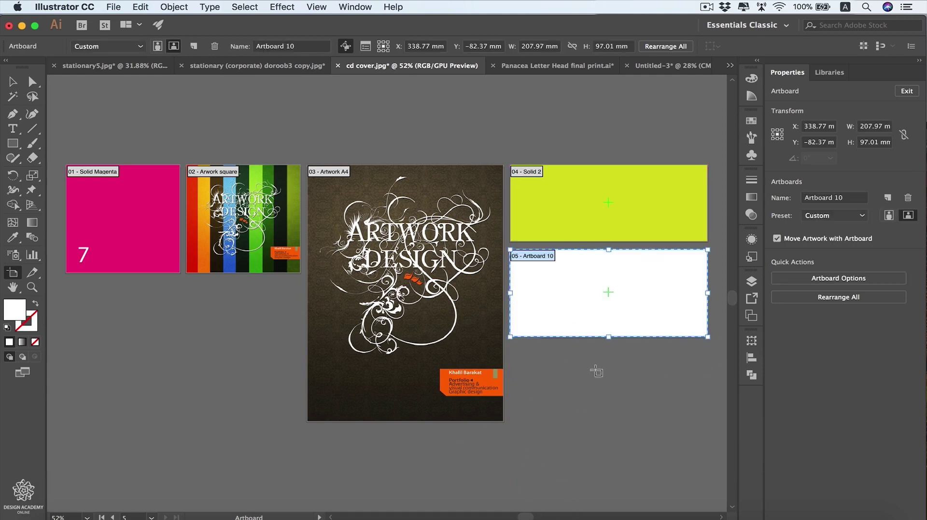
{"action": "left_click_drag", "start_coordinate": [526, 517], "coordinate": [540, 517]}
{"action": "left_click_drag", "start_coordinate": [371, 276], "coordinate": [592, 399]}
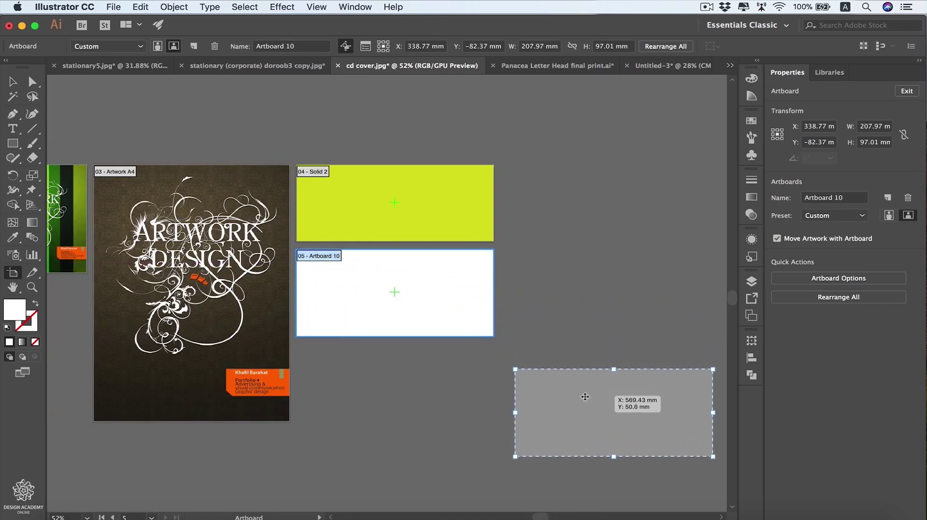
{"action": "left_click_drag", "start_coordinate": [541, 517], "coordinate": [548, 517]}
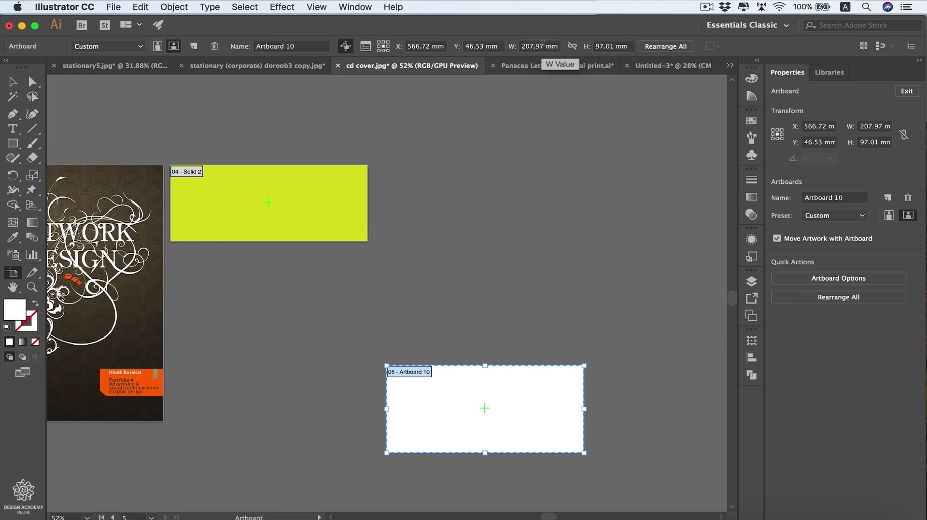
Apply the A4 preset to the new blank white artboard
{"action": "left_click", "coordinate": [542, 43]}
{"action": "left_click_drag", "start_coordinate": [543, 44], "coordinate": [516, 42]}
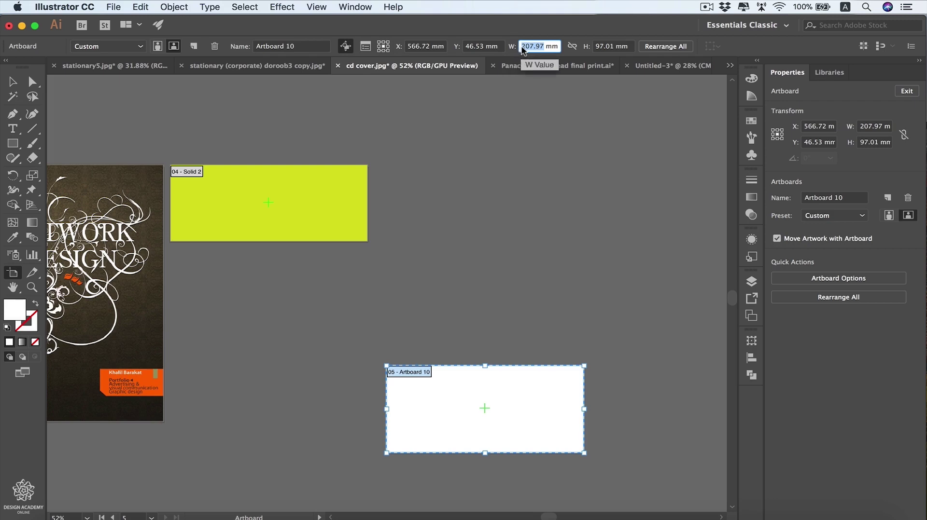
{"action": "left_click", "coordinate": [617, 44]}
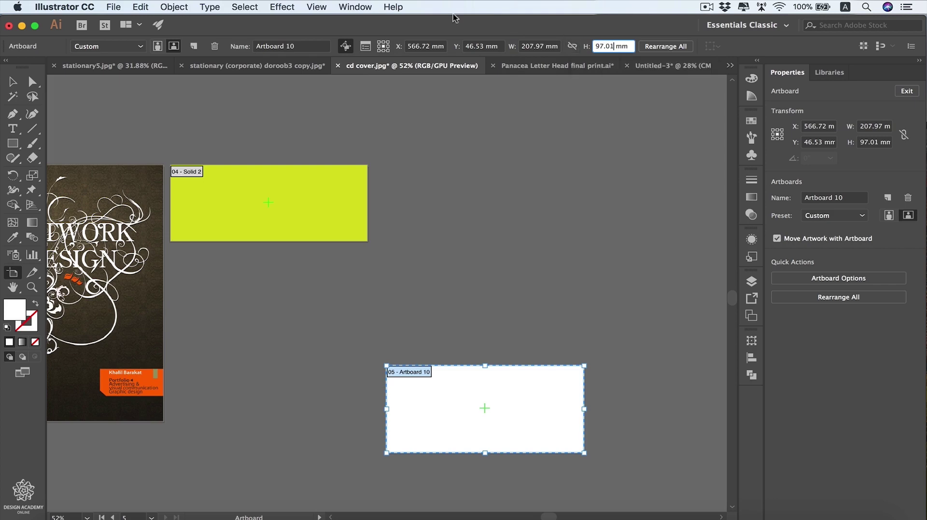
{"action": "left_click", "coordinate": [141, 46]}
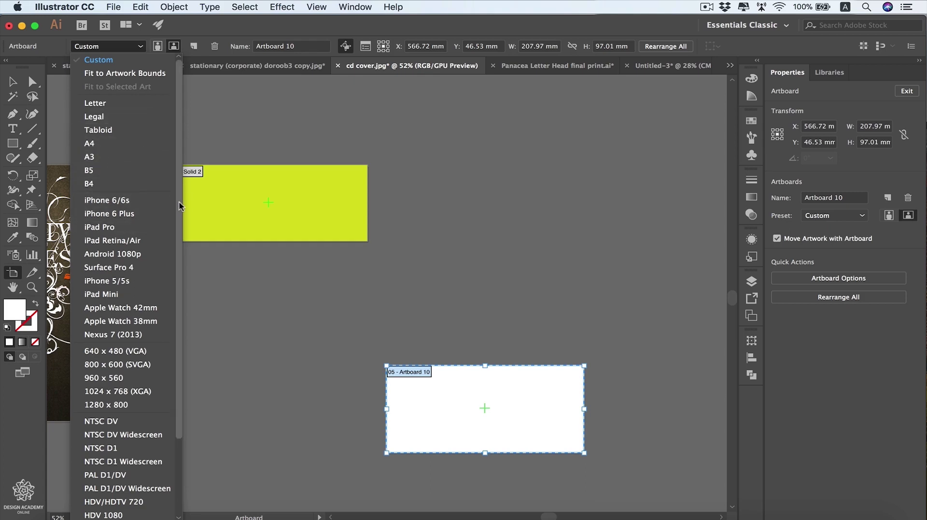
{"action": "scroll", "coordinate": [180, 206], "scroll_direction": "down", "scroll_amount": 3}
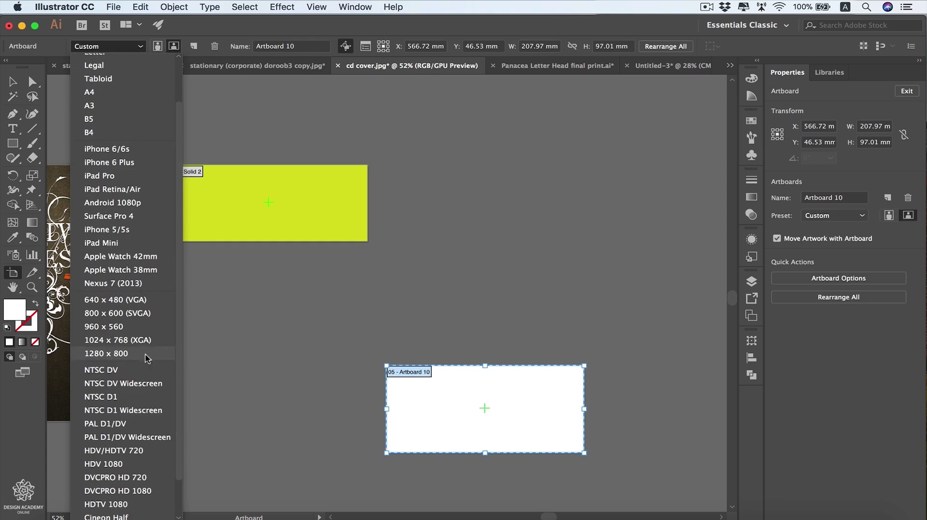
{"action": "scroll", "coordinate": [179, 434], "scroll_direction": "down", "scroll_amount": 3}
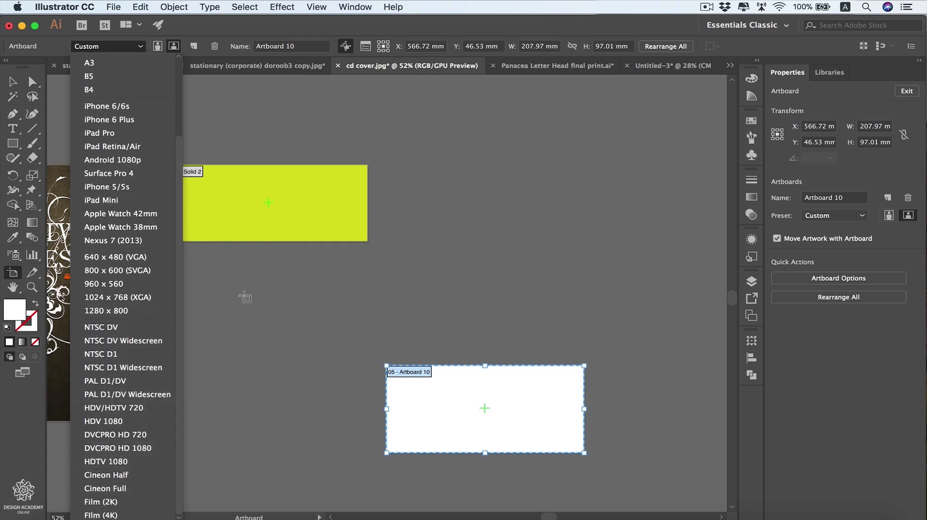
{"action": "scroll", "coordinate": [181, 177], "scroll_direction": "up", "scroll_amount": 6}
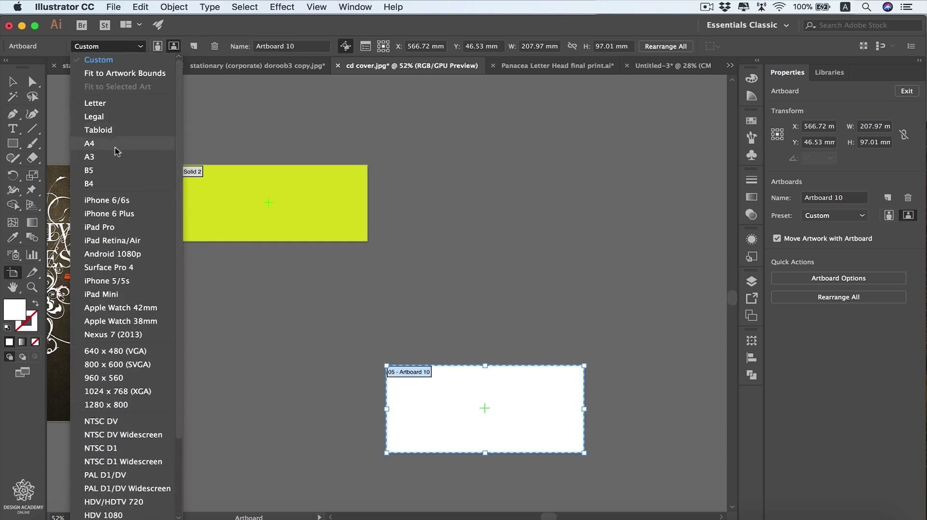
{"action": "left_click", "coordinate": [117, 152]}
{"action": "scroll", "coordinate": [670, 307], "scroll_direction": "down", "scroll_amount": 3}
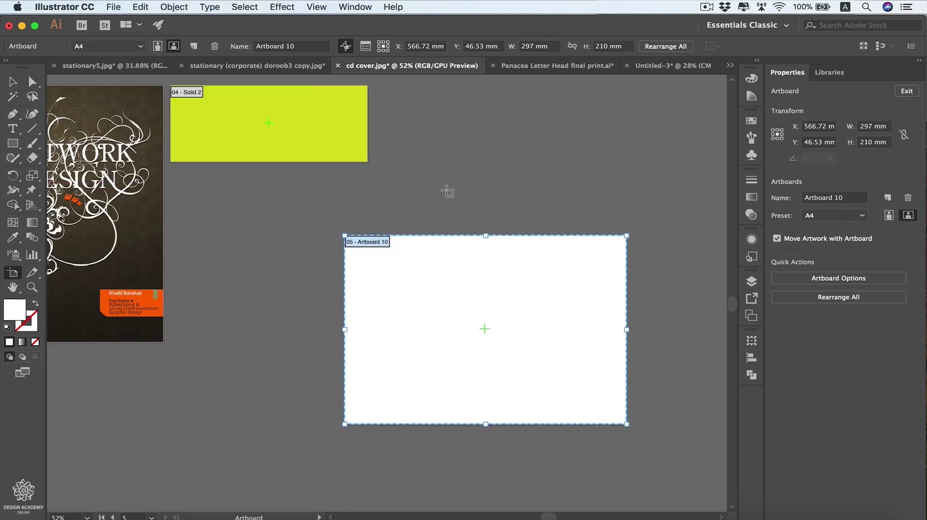
Set the blank A4 artboard to portrait orientation
{"action": "left_click", "coordinate": [157, 46]}
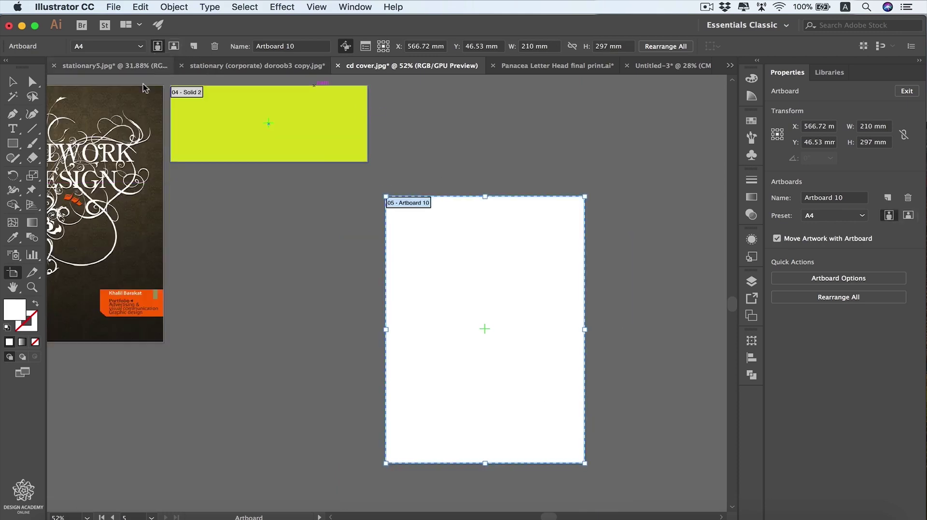
{"action": "left_click", "coordinate": [174, 46]}
{"action": "left_click", "coordinate": [159, 46]}
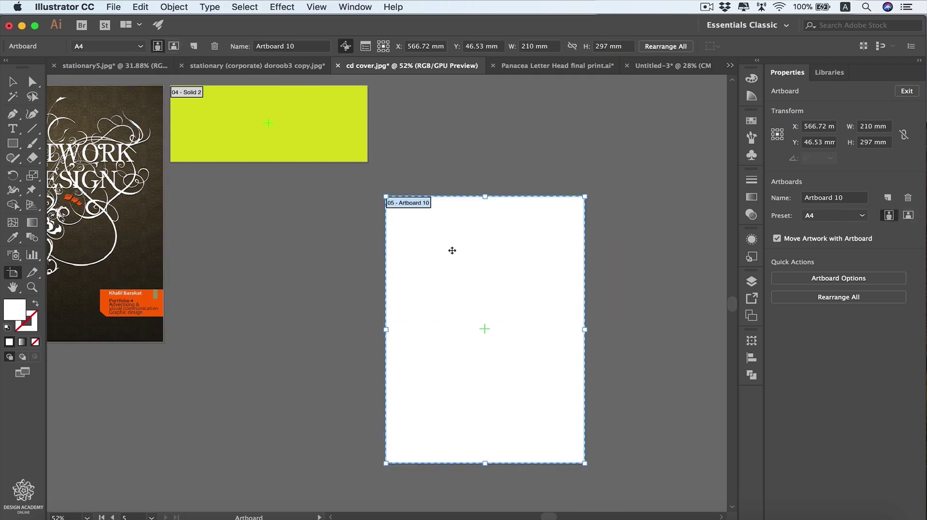
In the artboard options of the blank A4 artboard, turn off the center mark and leave the cross hairs off
{"action": "left_click", "coordinate": [365, 46]}
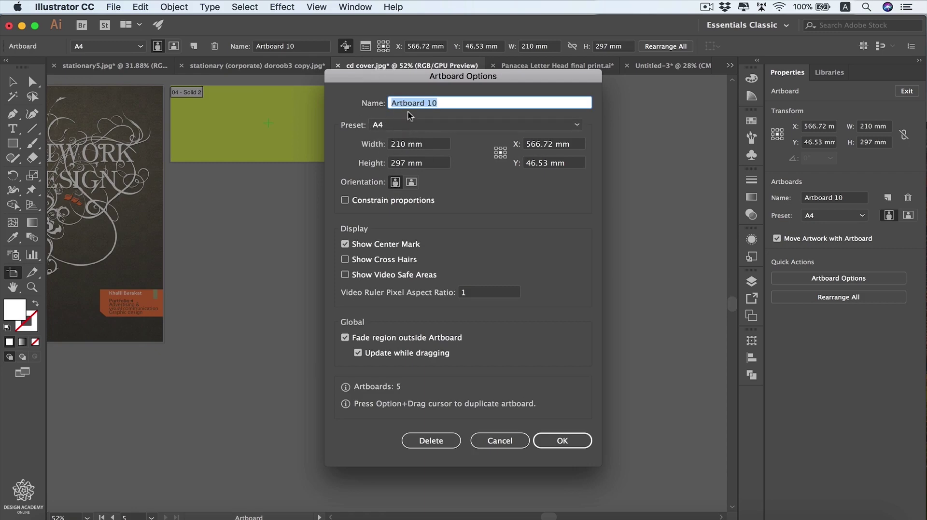
{"action": "left_click_drag", "start_coordinate": [434, 85], "coordinate": [251, 112]}
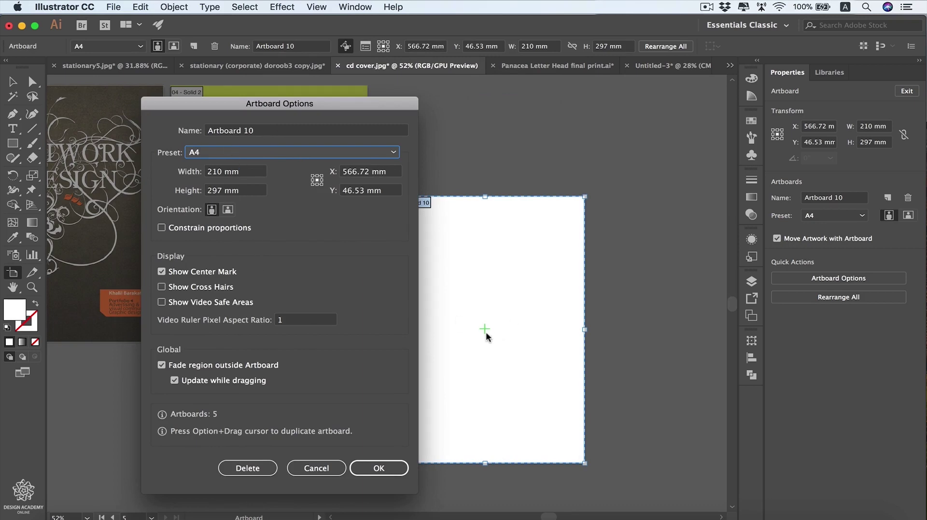
{"action": "left_click", "coordinate": [162, 272]}
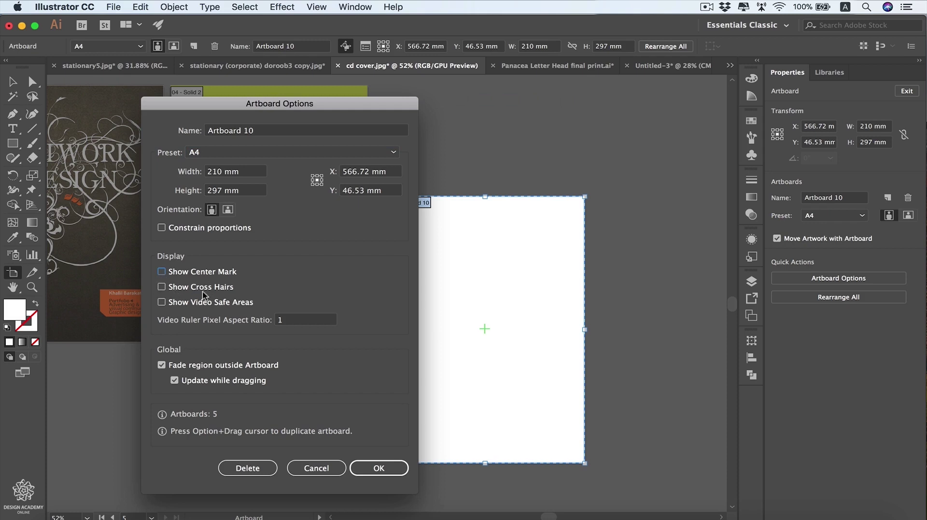
{"action": "left_click", "coordinate": [161, 287]}
{"action": "left_click", "coordinate": [162, 287]}
{"action": "left_click", "coordinate": [371, 468]}
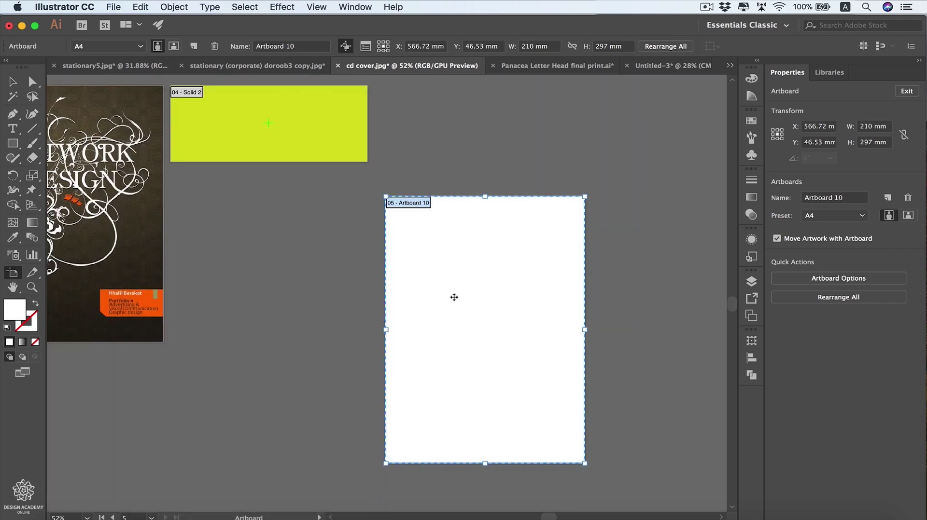
Select all five artboards together and move them slightly upwards as a group
{"action": "scroll", "coordinate": [152, 312], "scroll_direction": "left", "scroll_amount": 10}
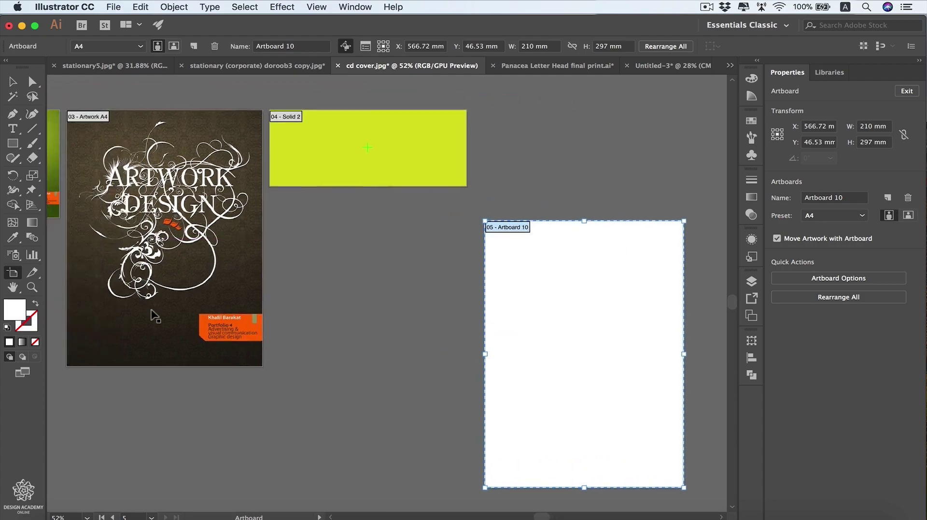
{"action": "scroll", "coordinate": [152, 312], "scroll_direction": "down", "scroll_amount": 3}
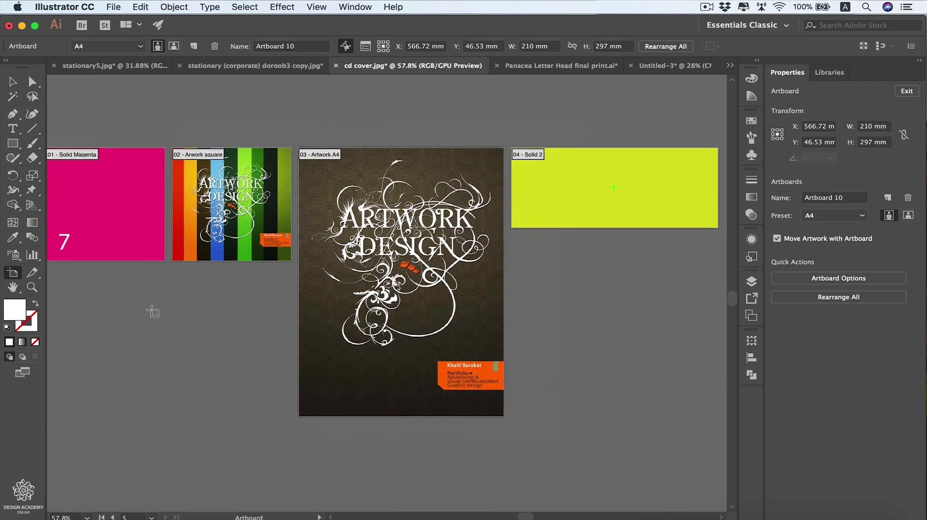
{"action": "scroll", "coordinate": [153, 312], "scroll_direction": "down", "scroll_amount": 1}
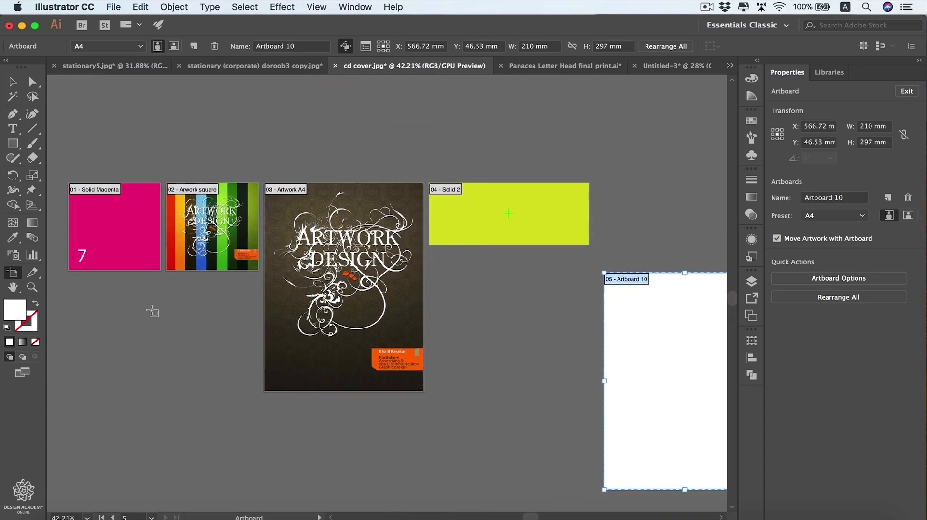
{"action": "key", "text": "shift"}
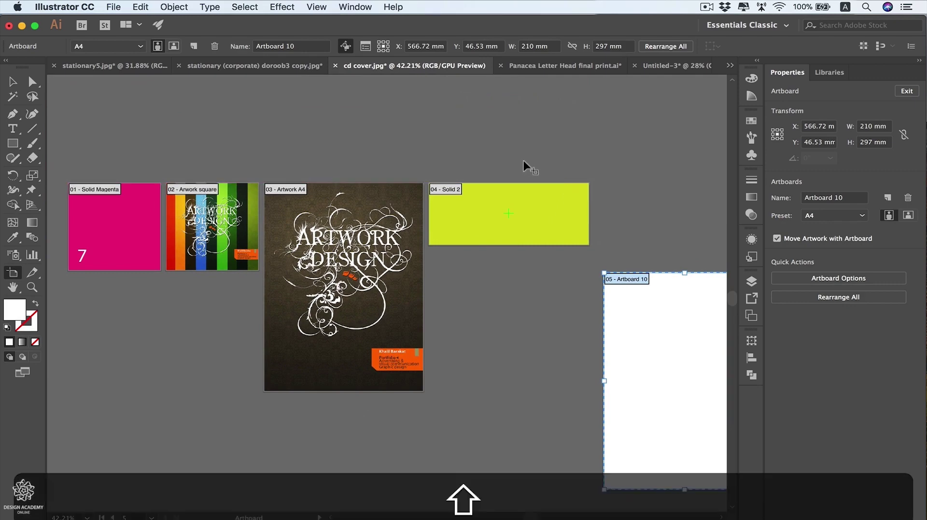
{"action": "left_click_drag", "start_coordinate": [528, 161], "coordinate": [109, 341]}
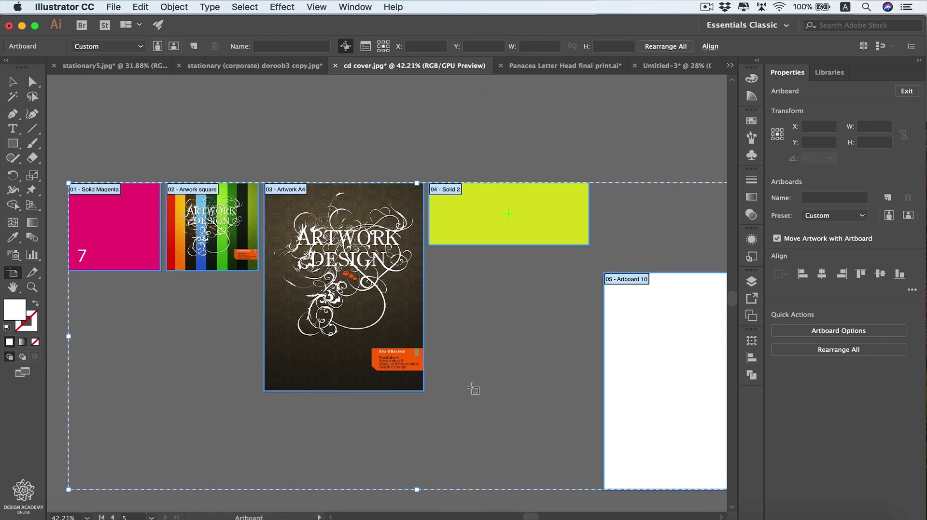
{"action": "scroll", "coordinate": [631, 329], "scroll_direction": "down", "scroll_amount": 3}
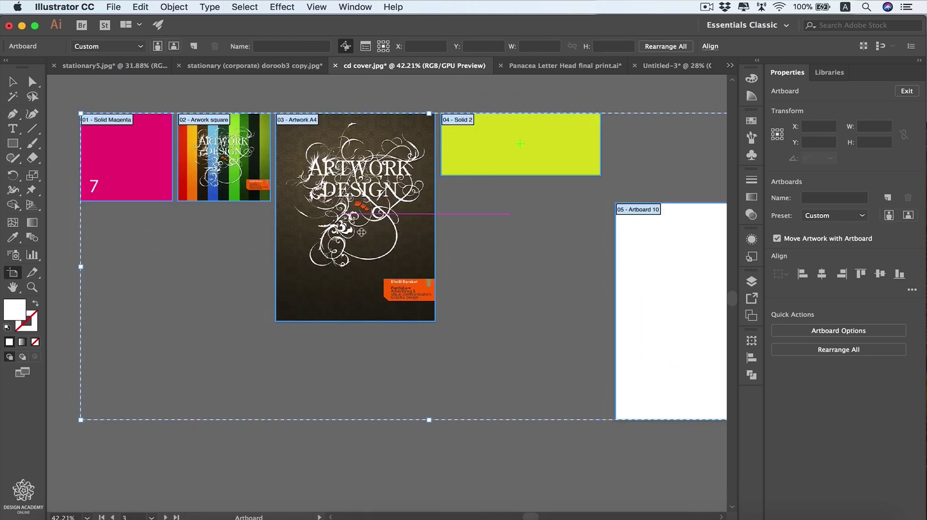
Exclude the blank A4 artboard from the selection, move the other four artboards down together, and deselect them
{"action": "key", "text": "shift"}
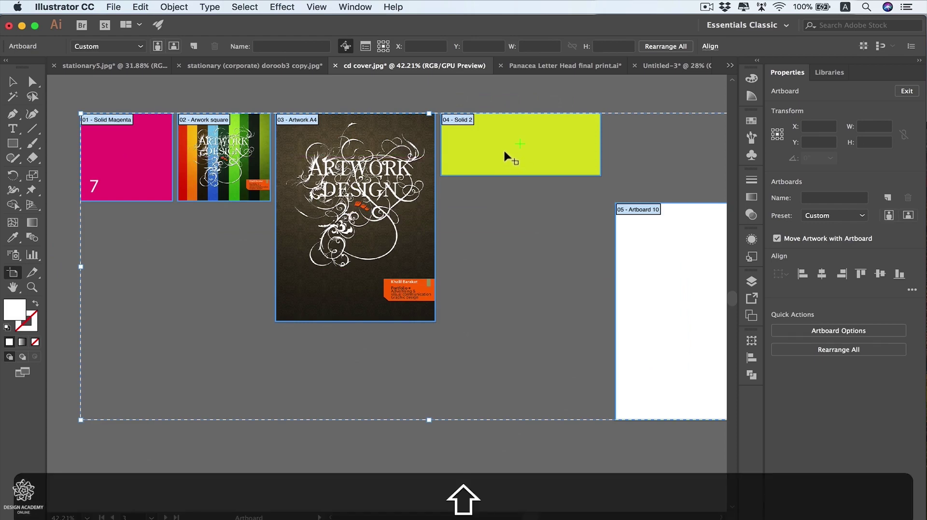
{"action": "left_click", "coordinate": [637, 260], "text": "shift"}
{"action": "left_click_drag", "start_coordinate": [443, 212], "coordinate": [445, 271]}
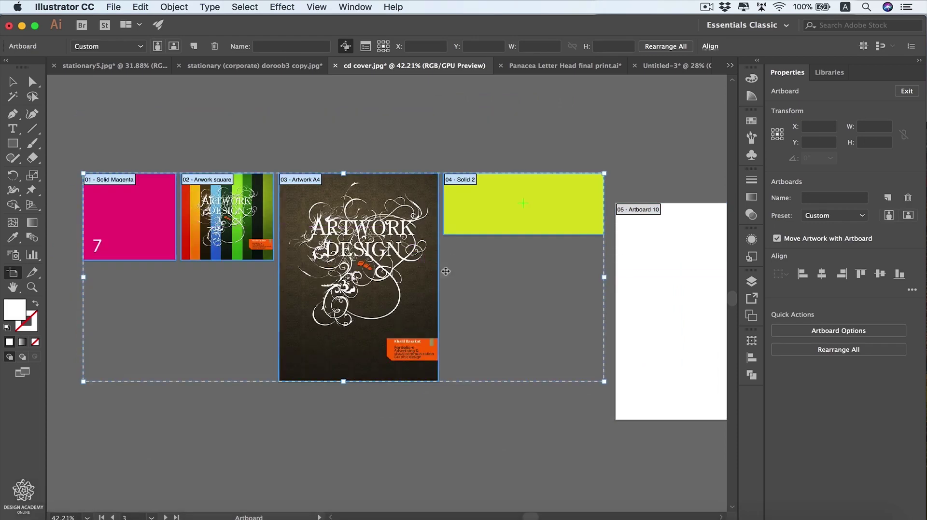
{"action": "left_click", "coordinate": [526, 158]}
Duplicate the Solid 2 artboard with its artwork directly below the original, at about Y -96 mm
{"action": "left_click", "coordinate": [534, 208]}
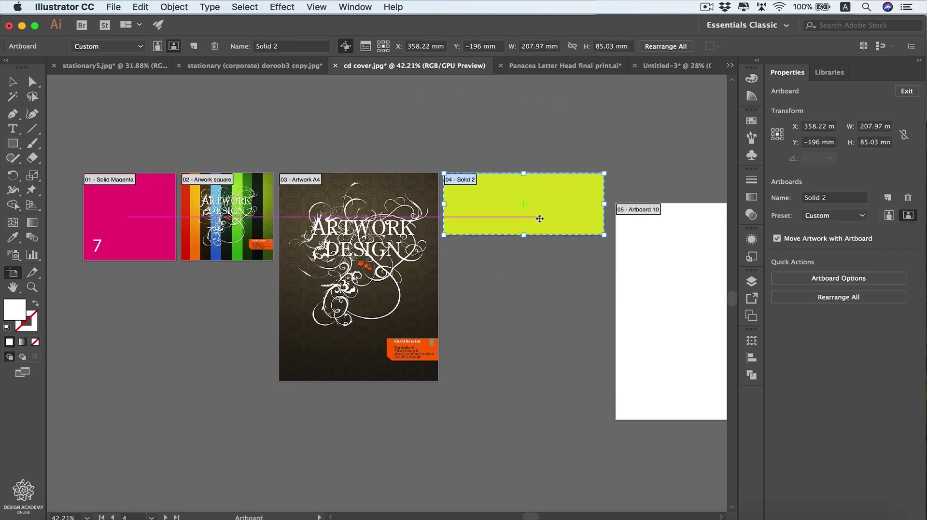
{"action": "key", "text": "alt"}
{"action": "left_click_drag", "start_coordinate": [536, 199], "coordinate": [545, 272]}
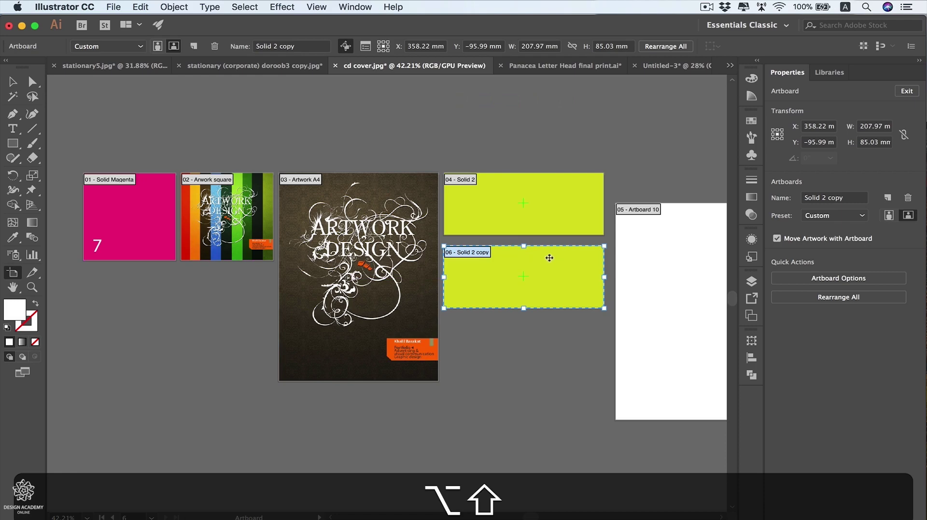
Duplicate the Arwork square artboard with its striped artwork directly below the original, at about Y -53 mm
{"action": "left_click", "coordinate": [238, 207]}
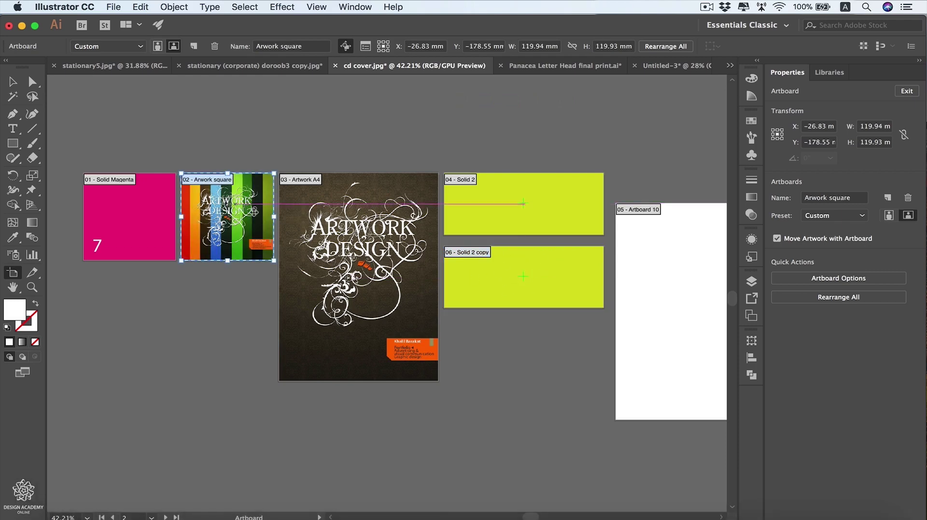
{"action": "key", "text": "alt"}
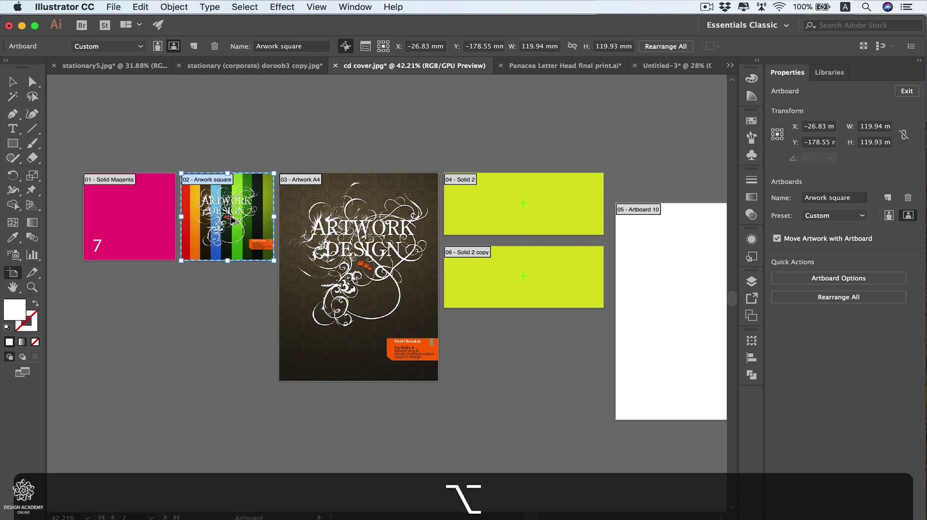
{"action": "left_click_drag", "start_coordinate": [231, 220], "coordinate": [229, 309]}
{"action": "key", "text": "shift"}
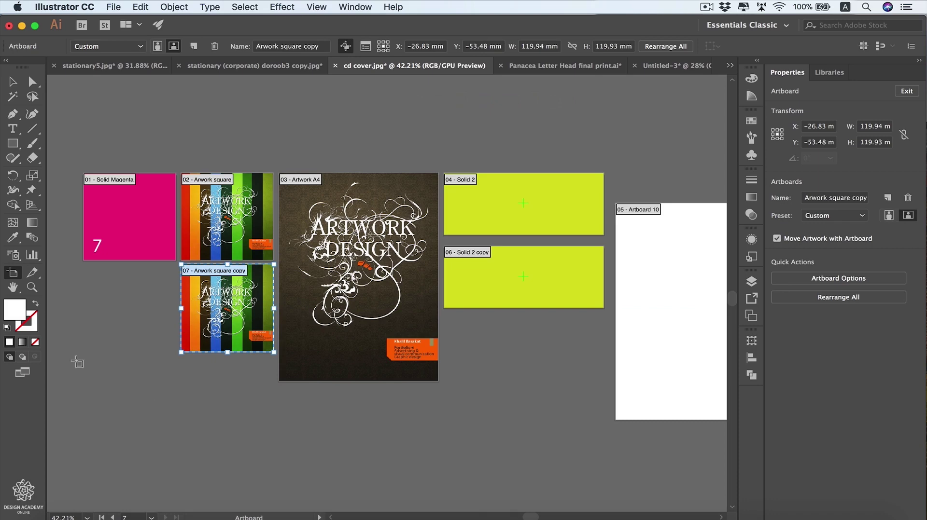
Delete the copied Arwork square artboard and the striped artwork left behind in its place
{"action": "key", "text": "BackSpace"}
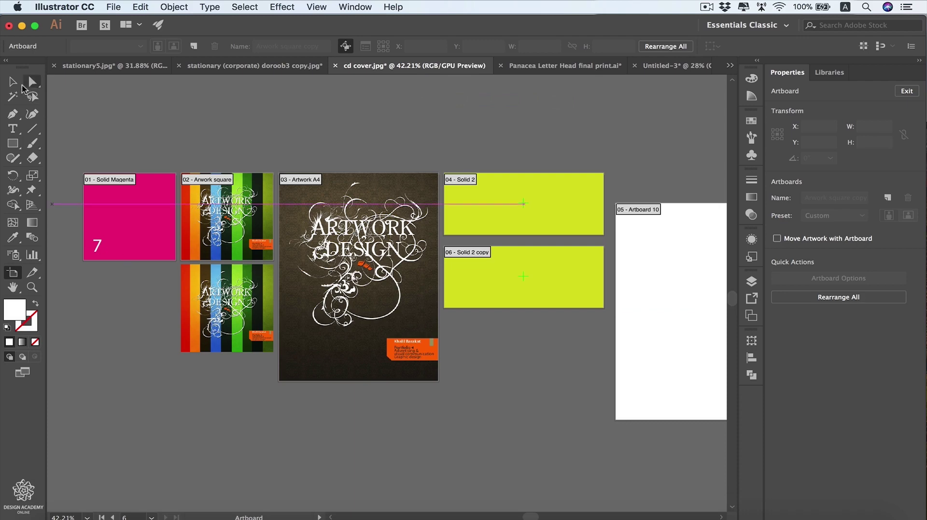
{"action": "key", "text": "v"}
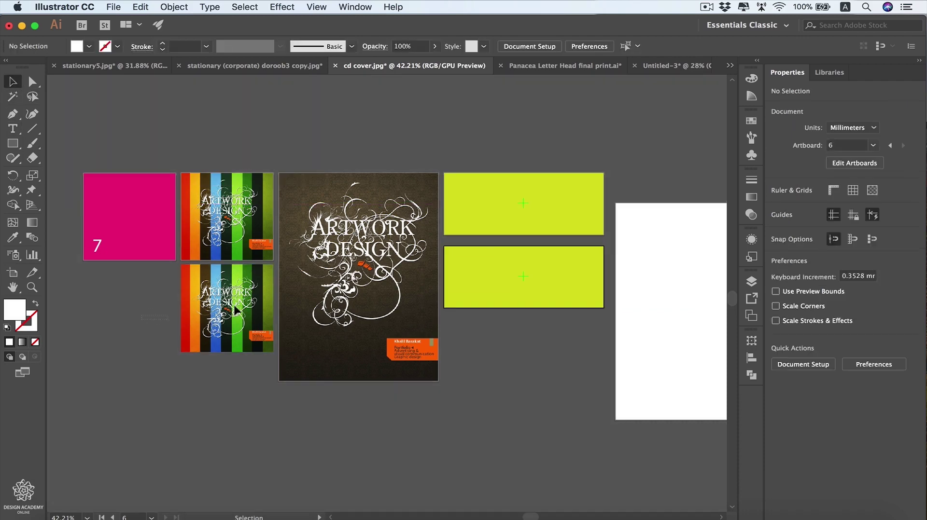
{"action": "left_click_drag", "start_coordinate": [232, 294], "coordinate": [197, 307]}
{"action": "key", "text": "BackSpace"}
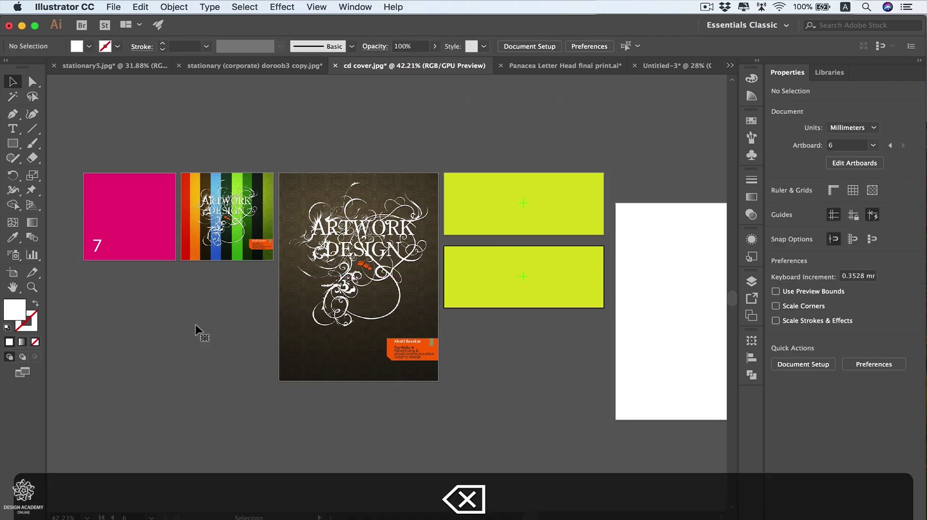
Select the Arwork square artboard and turn off moving artwork together with the artboard
{"action": "key", "text": "shift+o"}
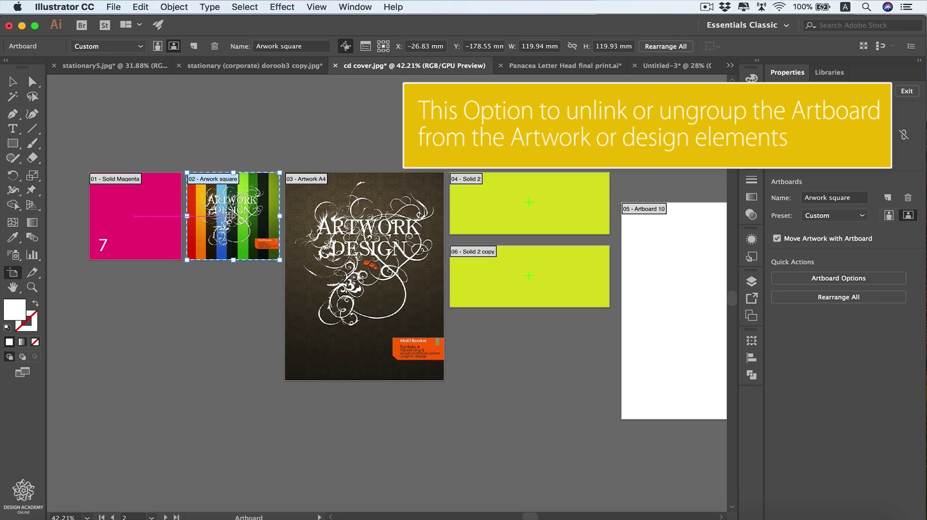
{"action": "left_click", "coordinate": [346, 46]}
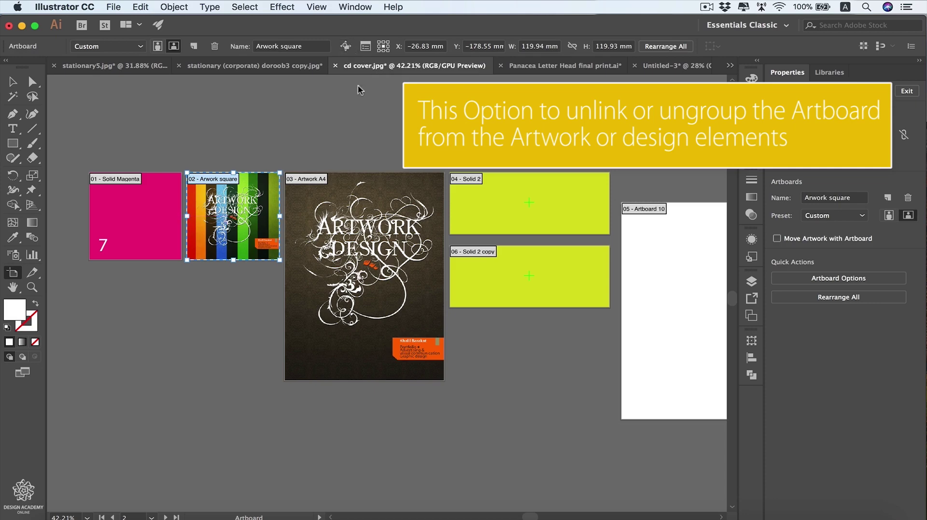
Move the Arwork square artboard around without its artwork, ending at about X 40 mm, Y -119 mm
{"action": "left_click_drag", "start_coordinate": [251, 196], "coordinate": [264, 164]}
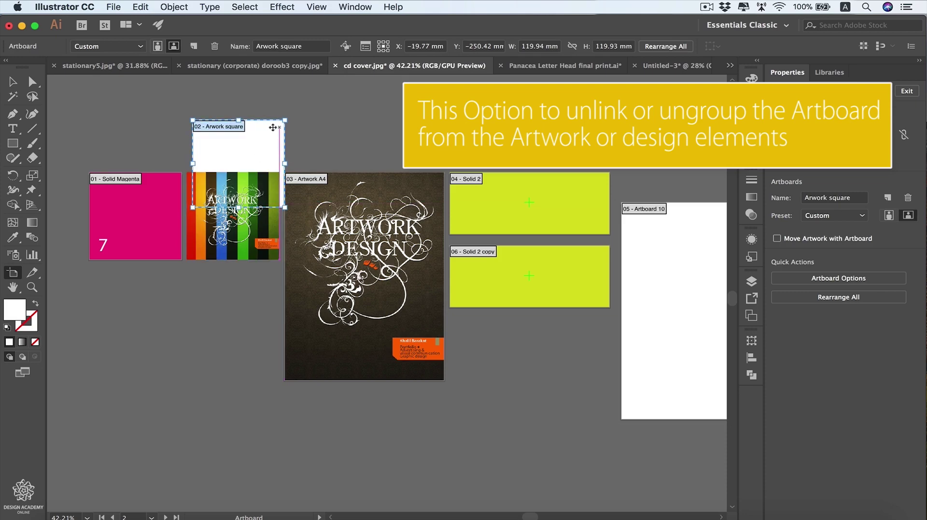
{"action": "left_click_drag", "start_coordinate": [265, 132], "coordinate": [248, 116]}
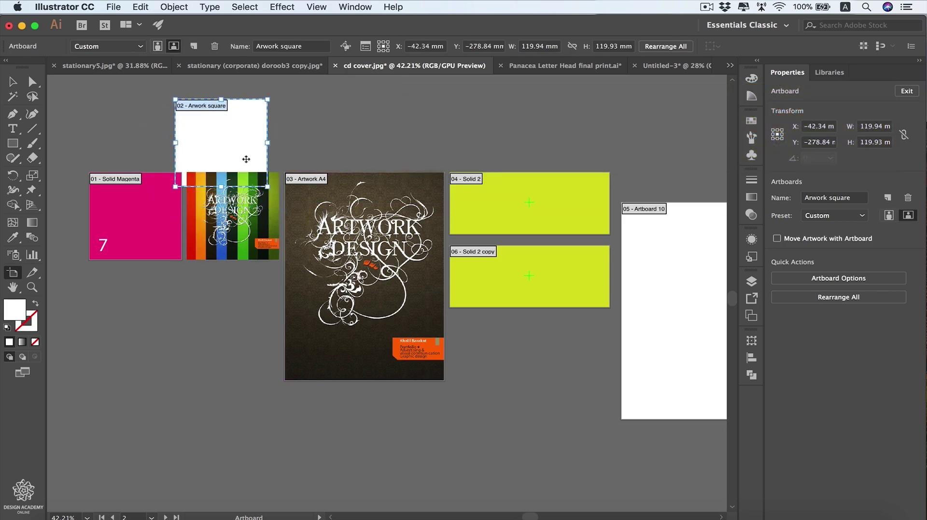
{"action": "left_click_drag", "start_coordinate": [246, 157], "coordinate": [254, 215]}
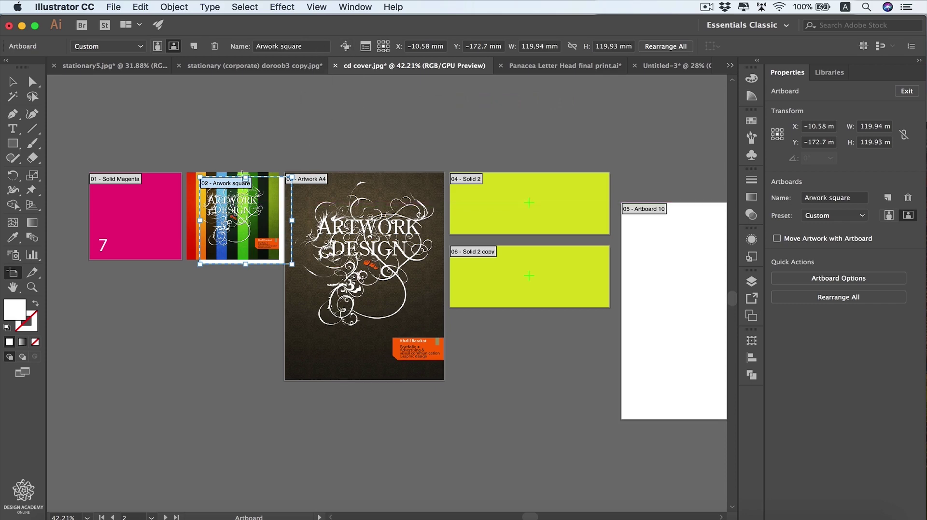
{"action": "left_click_drag", "start_coordinate": [237, 199], "coordinate": [285, 260]}
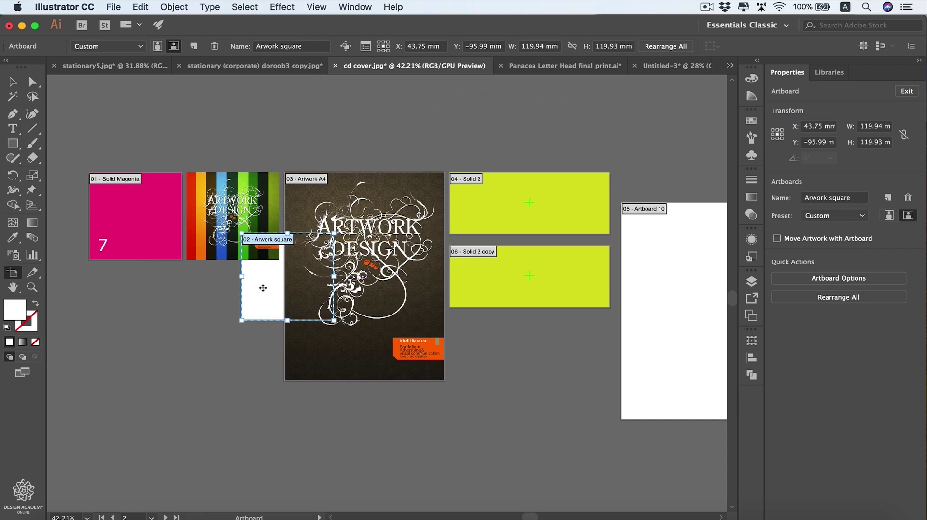
{"action": "left_click_drag", "start_coordinate": [263, 288], "coordinate": [260, 271]}
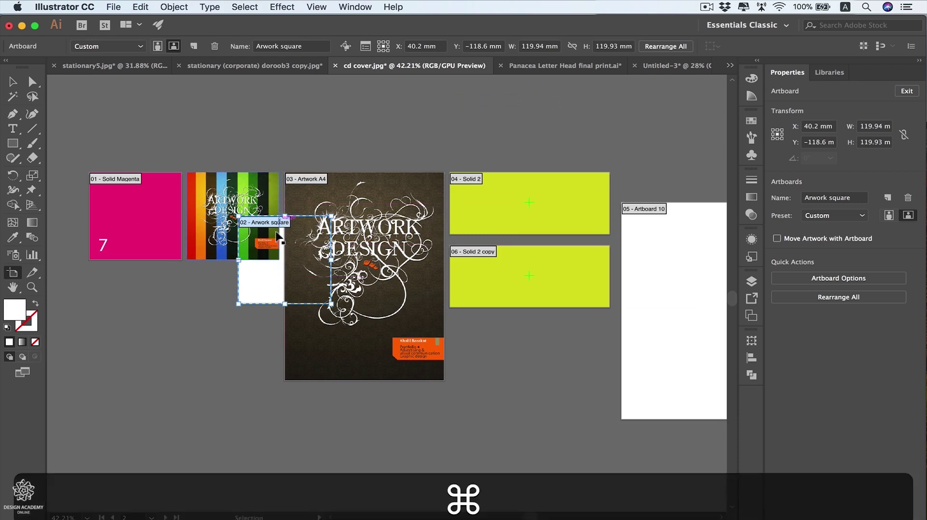
Undo all the moves that separated the Arwork square artboard from its striped artwork
{"action": "key", "text": "super+z"}
{"action": "key", "text": "super+z"}
{"action": "key", "text": "super+z"}
{"action": "key", "text": "super+z"}
{"action": "key", "text": "super+z"}
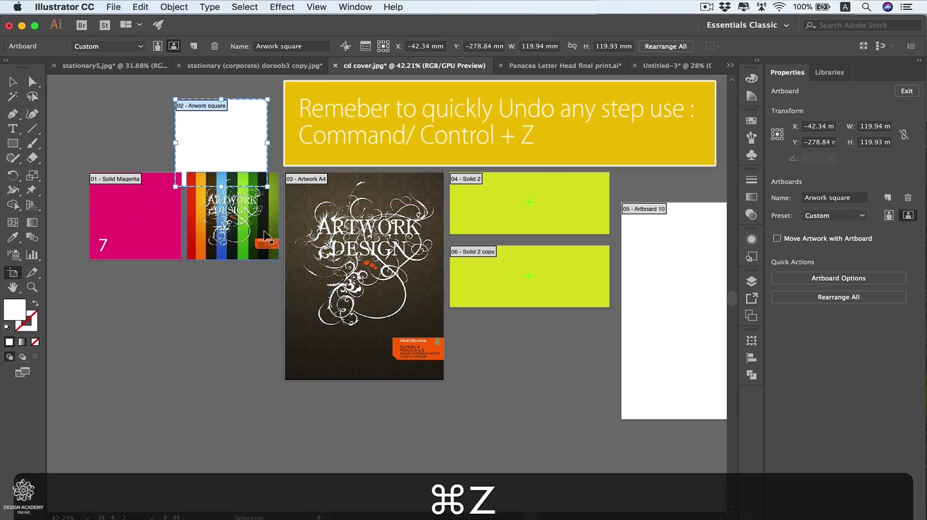
{"action": "key", "text": "super+z"}
Turn on moving artwork with the artboard and try moving Arwork square straight down to about Y -59 mm
{"action": "left_click", "coordinate": [346, 46]}
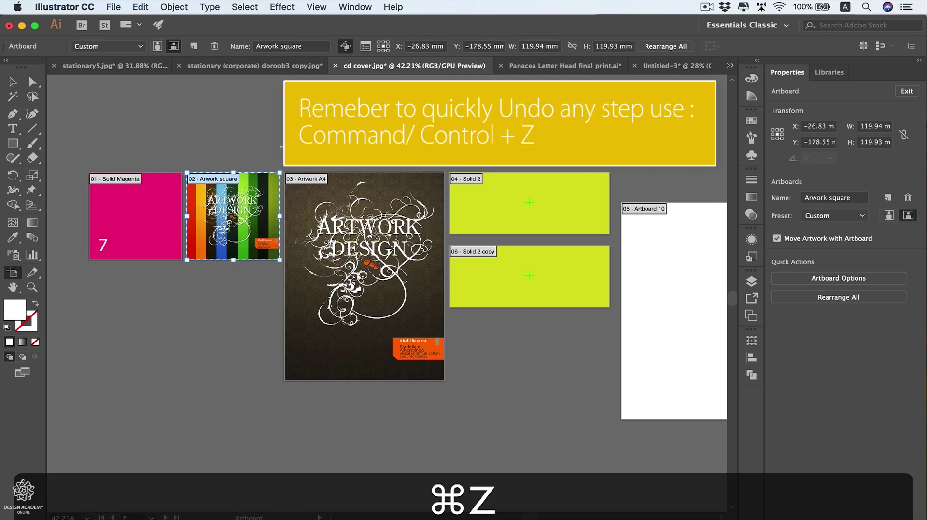
{"action": "left_click_drag", "start_coordinate": [254, 187], "coordinate": [258, 275]}
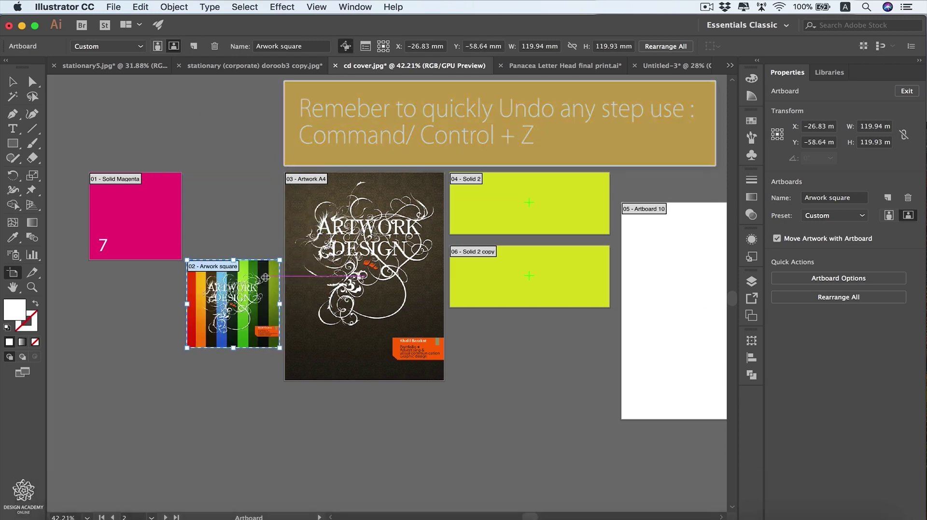
{"action": "key", "text": "super+z"}
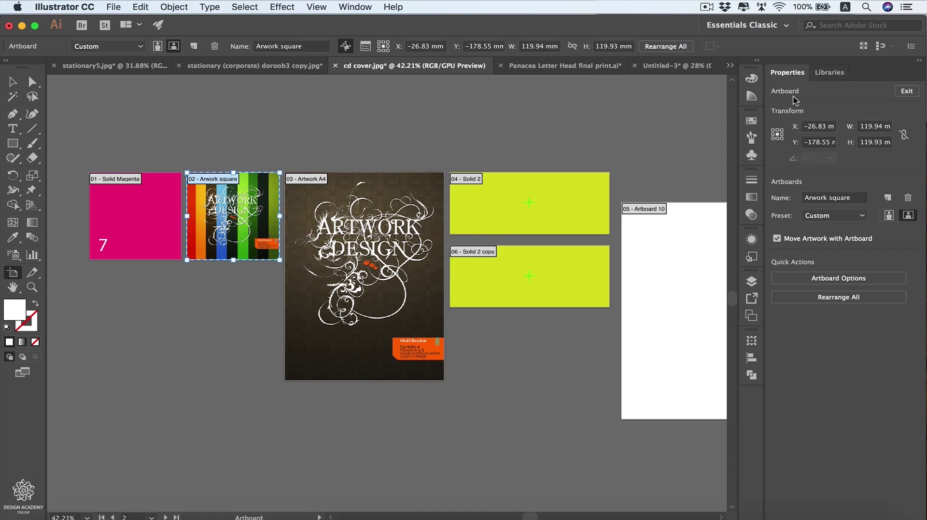
Check that the Properties panel is enabled and view the Arwork square artboard's options without changing them
{"action": "left_click", "coordinate": [358, 10]}
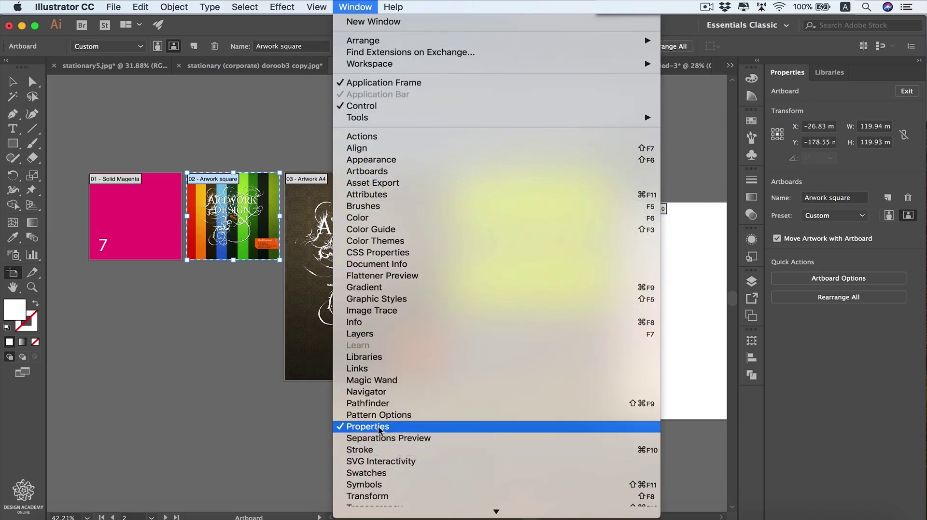
{"action": "left_click", "coordinate": [688, 21]}
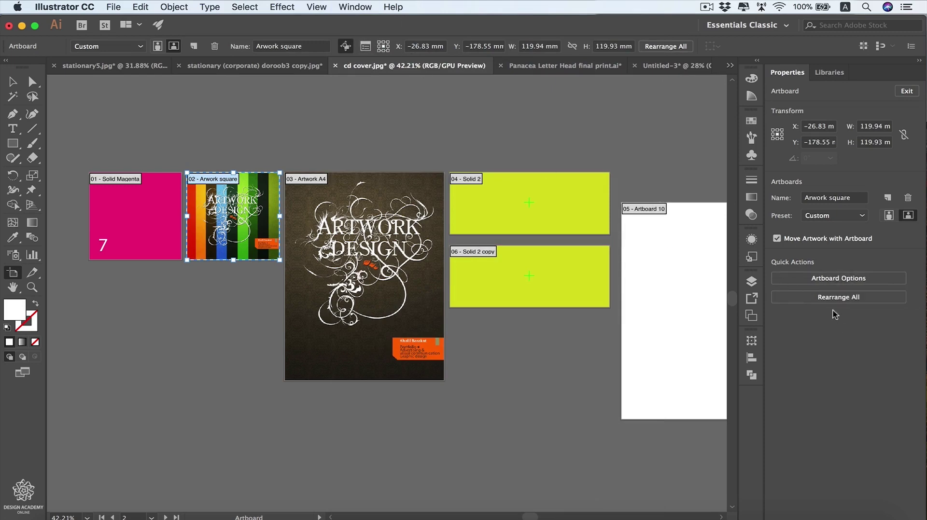
{"action": "left_click", "coordinate": [835, 279]}
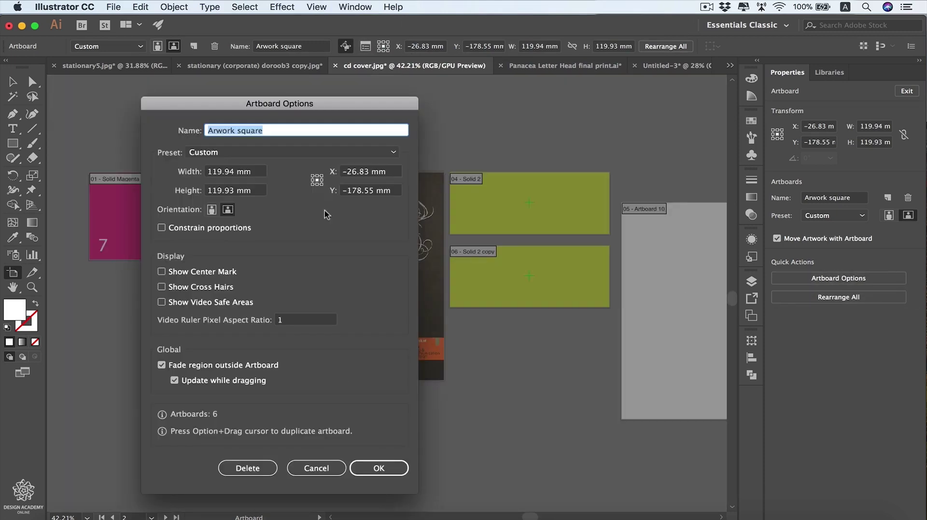
{"action": "left_click", "coordinate": [333, 468]}
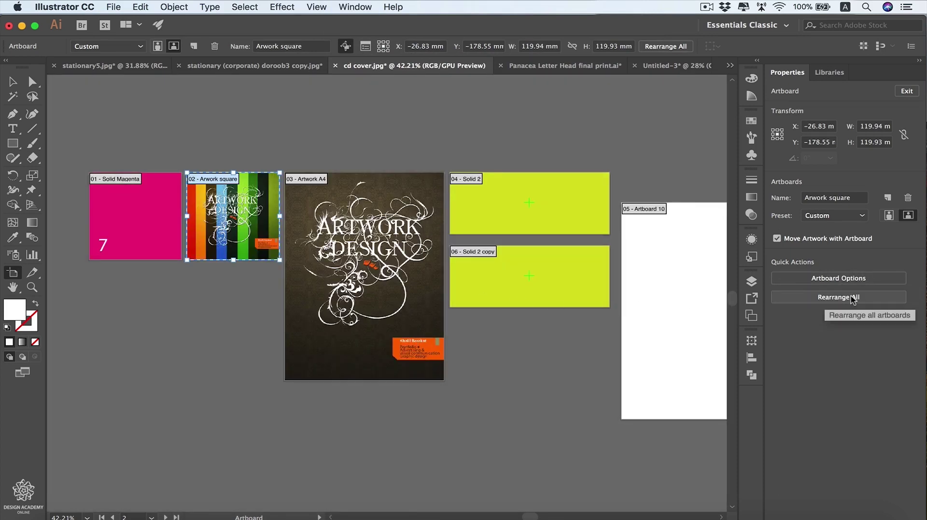
Rearrange all artboards with their artwork in a row-by-row grid of 3 columns with 7.06 mm spacing
{"action": "left_click", "coordinate": [665, 46]}
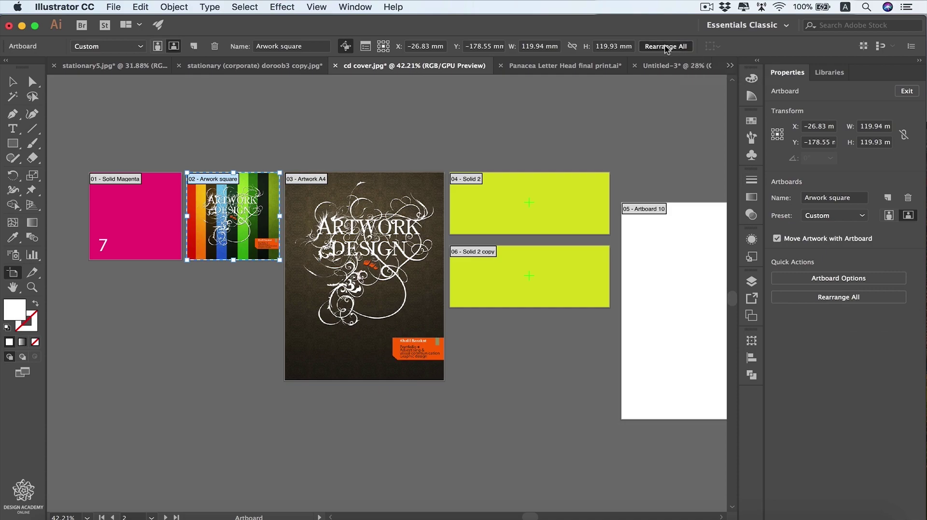
{"action": "left_click_drag", "start_coordinate": [595, 204], "coordinate": [683, 272]}
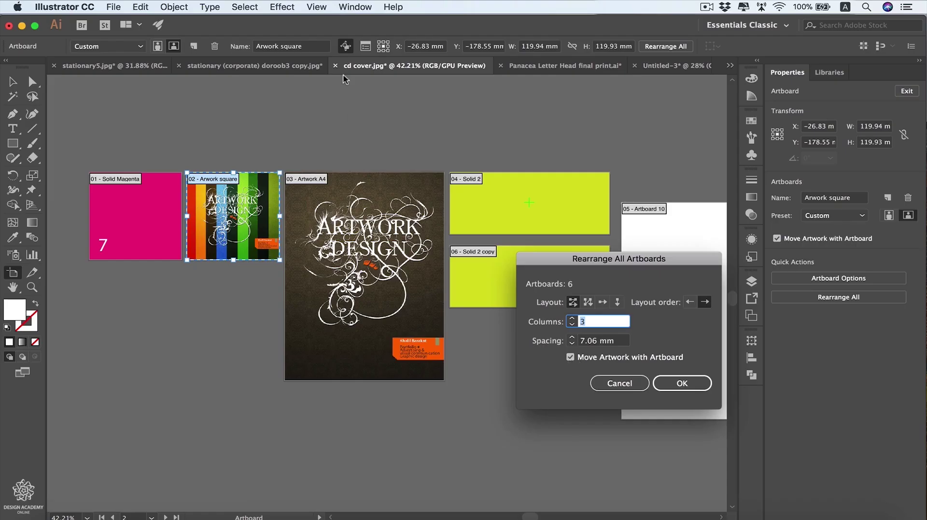
{"action": "left_click", "coordinate": [679, 385]}
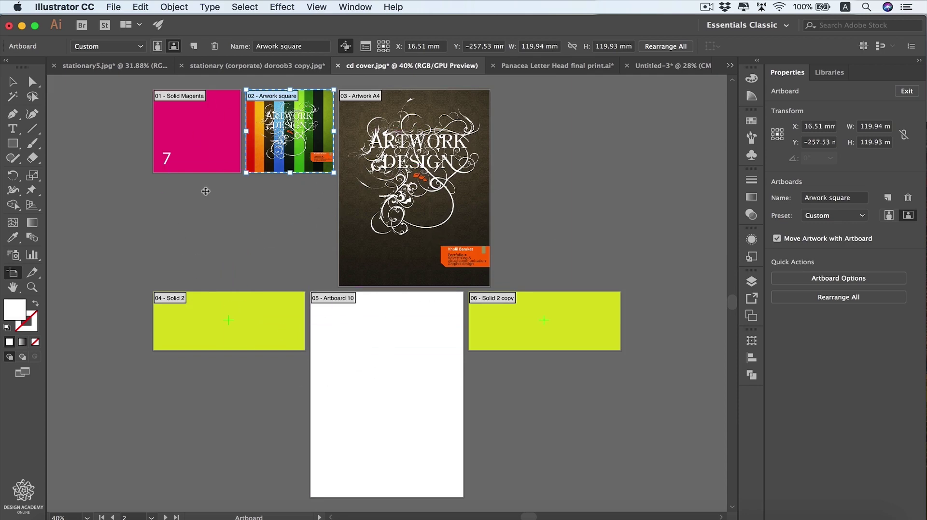
Rearrange all artboards with their artwork into a single horizontal row with 7.06 mm spacing
{"action": "left_click", "coordinate": [673, 47]}
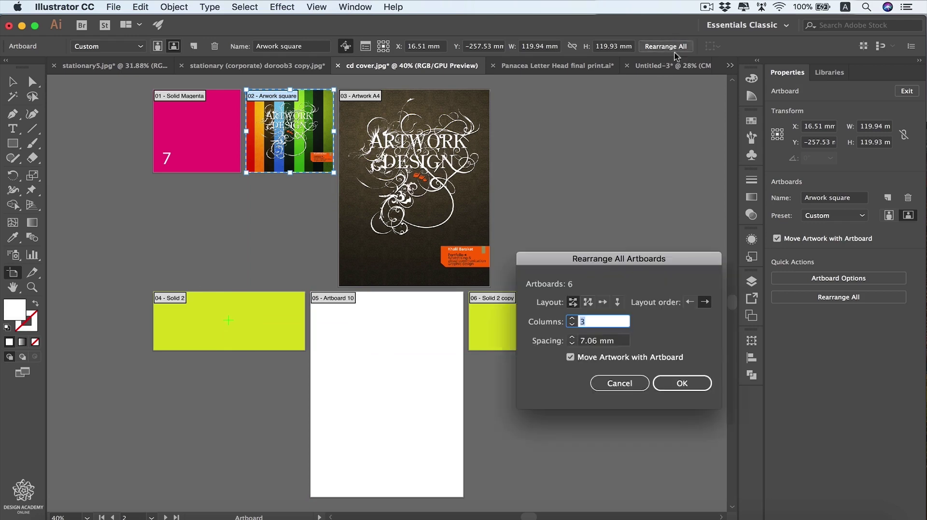
{"action": "left_click", "coordinate": [603, 303]}
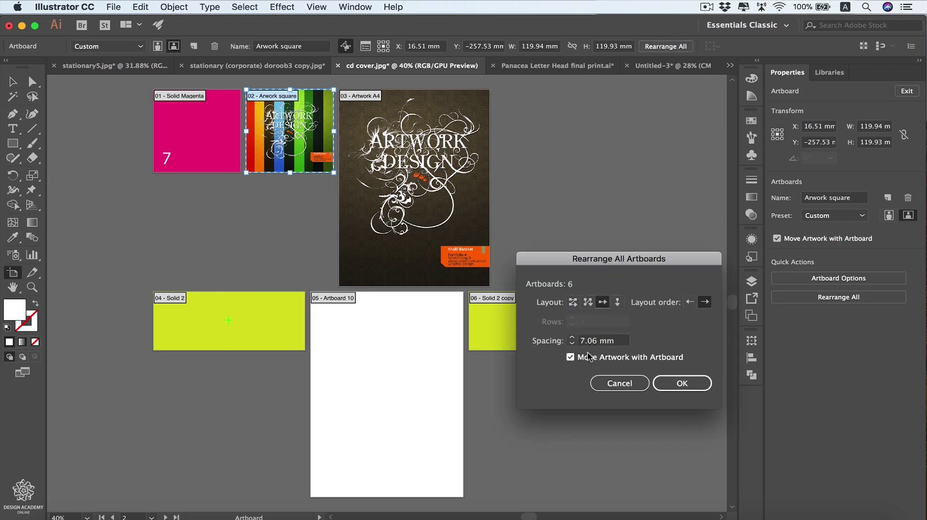
{"action": "left_click", "coordinate": [682, 383]}
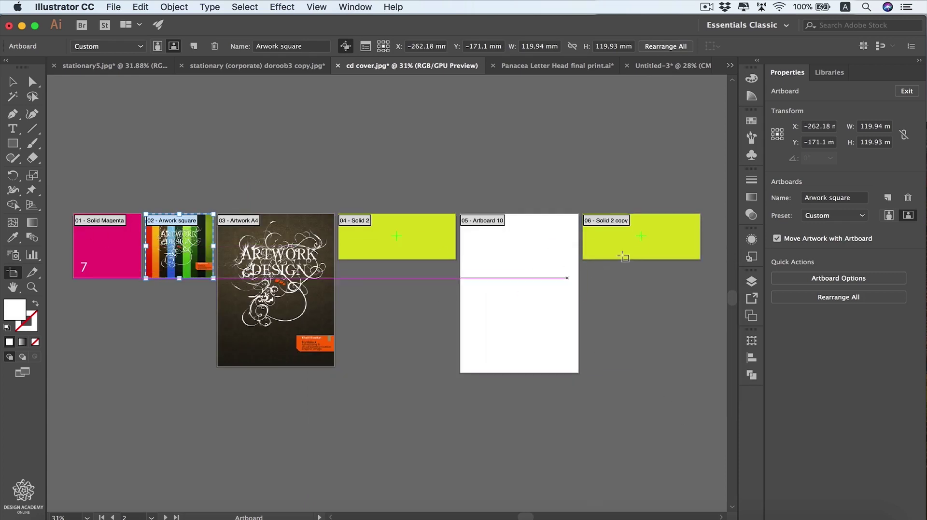
Delete the Solid 2 copy artboard and the green rectangle left behind in its place
{"action": "left_click", "coordinate": [642, 243]}
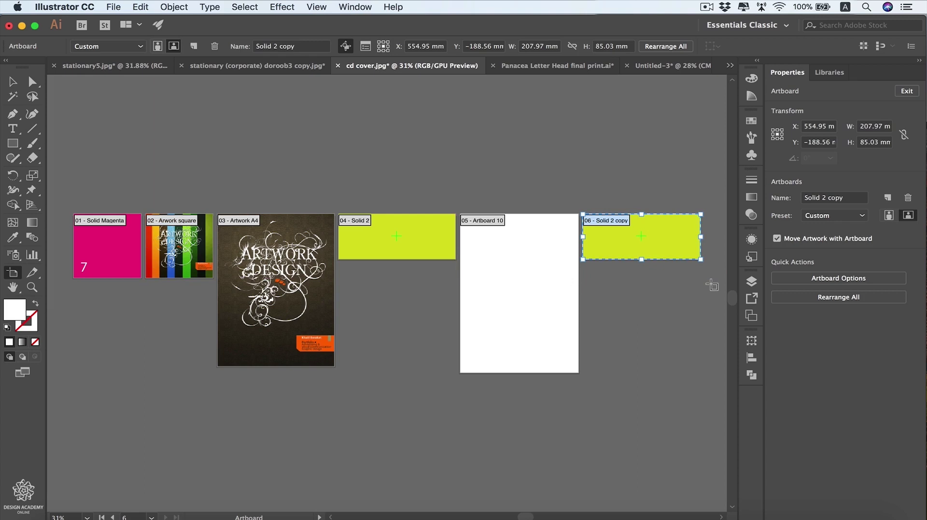
{"action": "key", "text": "BackSpace"}
{"action": "key", "text": "v"}
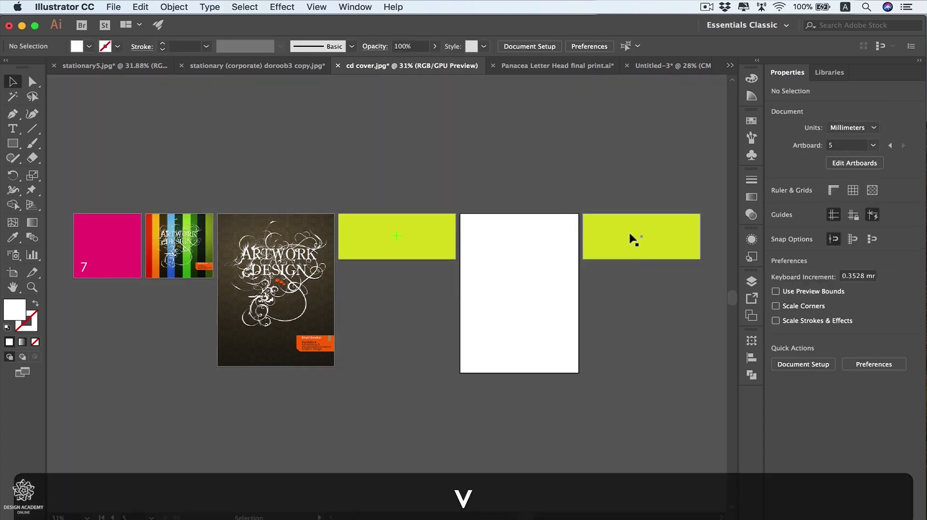
{"action": "left_click", "coordinate": [632, 239]}
{"action": "key", "text": "BackSpace"}
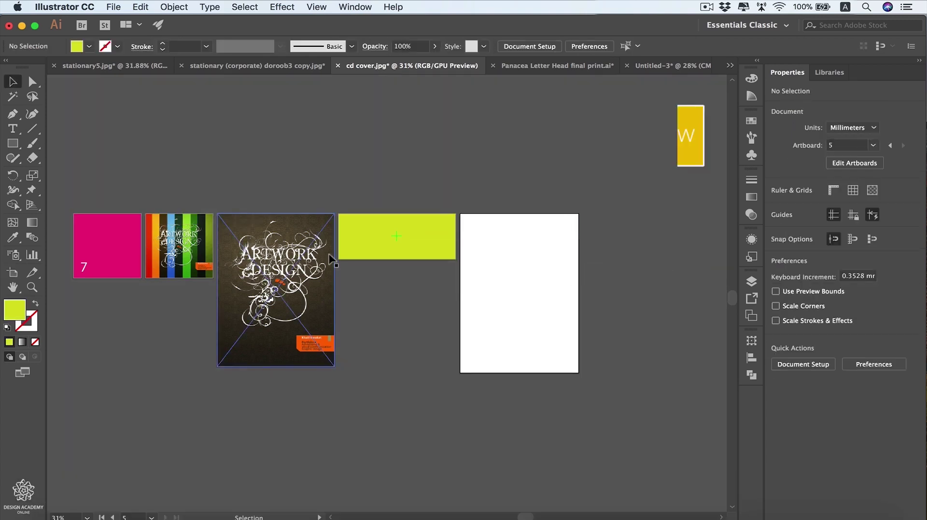
Begin an Export As of cd cover.jpg to the Trials folder, keeping the JPEG (jpg) format
{"action": "key", "text": "super+alt+0"}
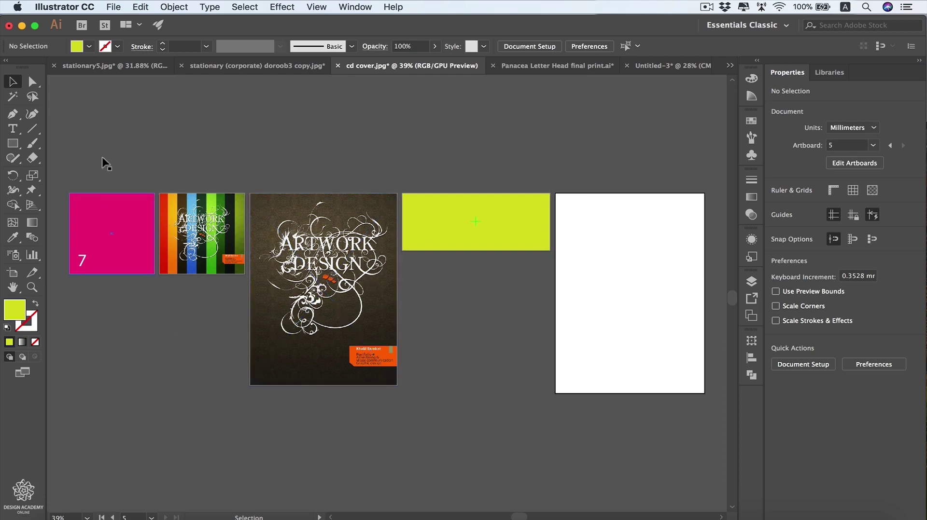
{"action": "left_click", "coordinate": [114, 8]}
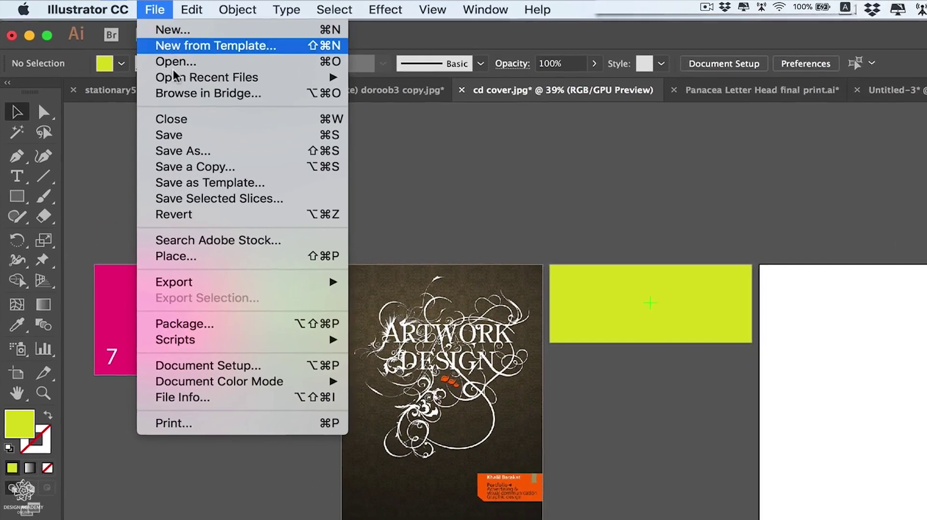
{"action": "mouse_move", "coordinate": [203, 208]}
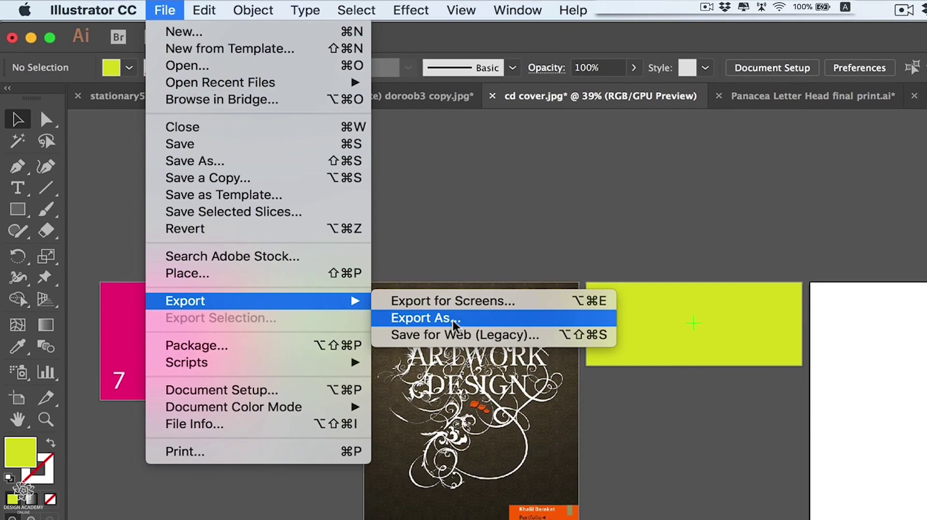
{"action": "left_click", "coordinate": [485, 320]}
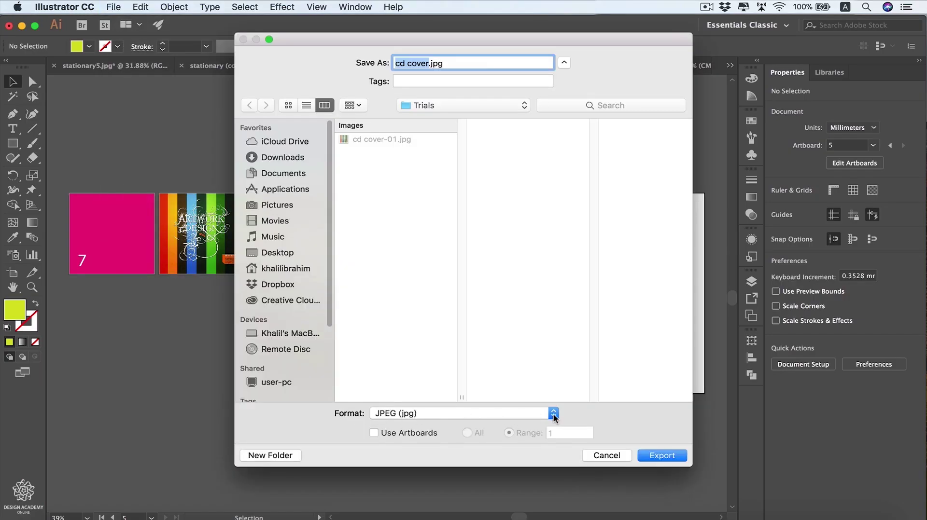
{"action": "left_click", "coordinate": [553, 415]}
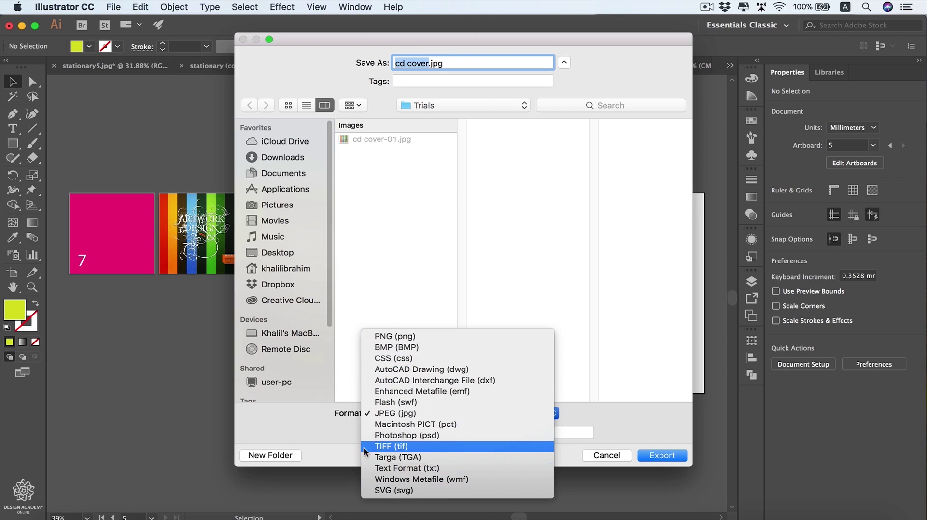
{"action": "left_click", "coordinate": [319, 434]}
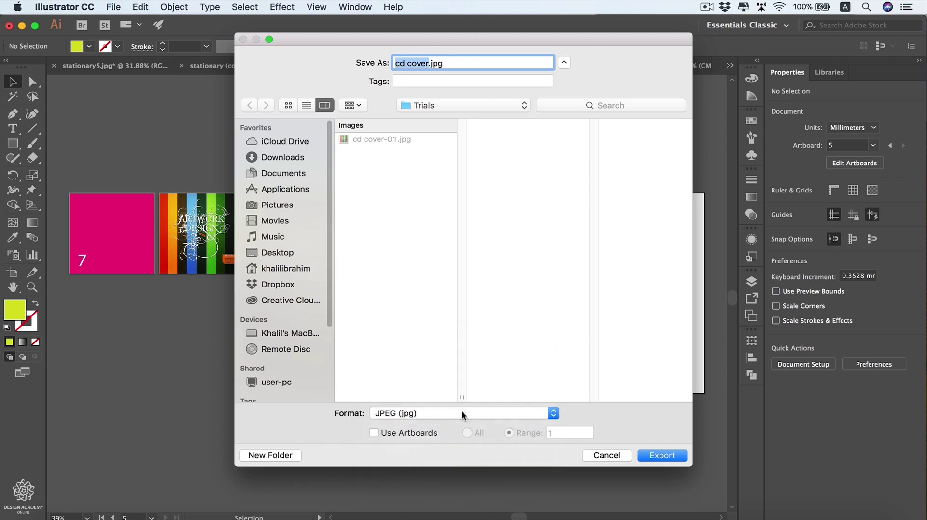
Turn on Use Artboards for the export and set the artboard range to 1-4
{"action": "left_click", "coordinate": [373, 433]}
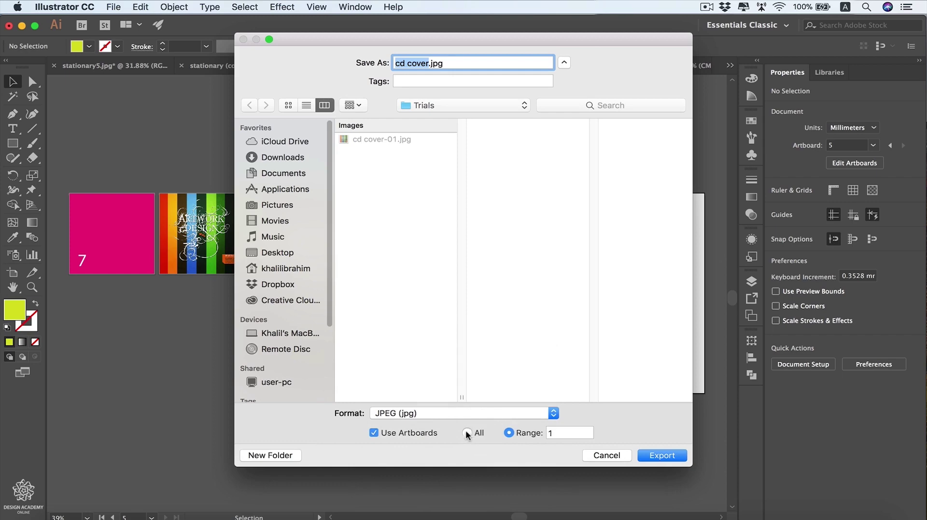
{"action": "left_click", "coordinate": [510, 434]}
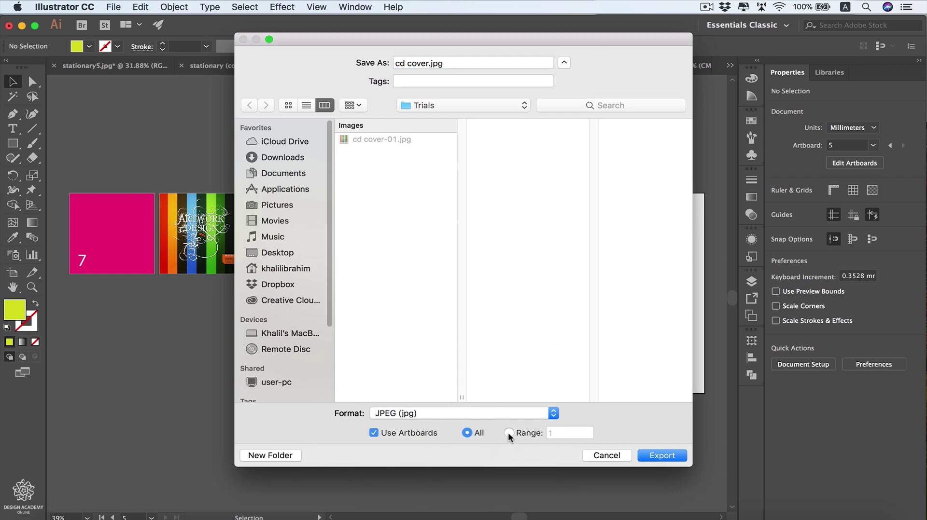
{"action": "left_click_drag", "start_coordinate": [555, 37], "coordinate": [393, 278]}
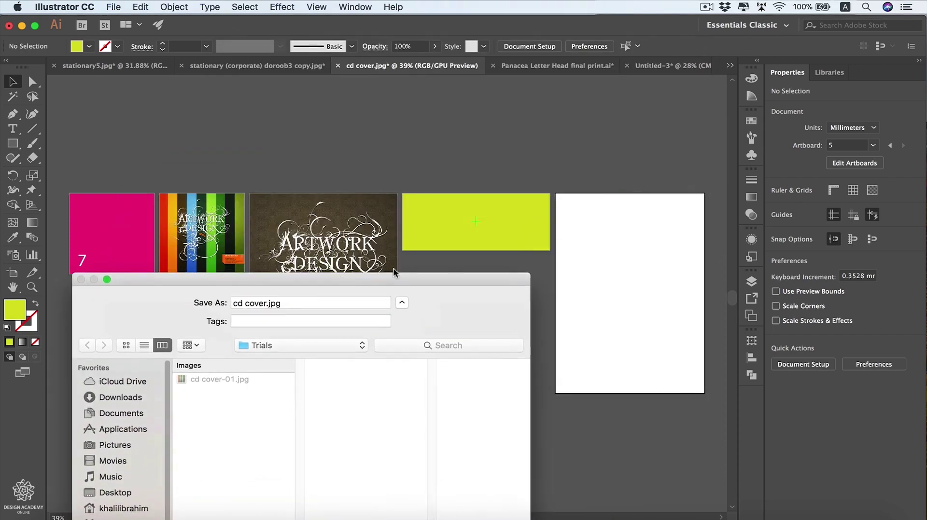
{"action": "left_click_drag", "start_coordinate": [332, 279], "coordinate": [384, 80]}
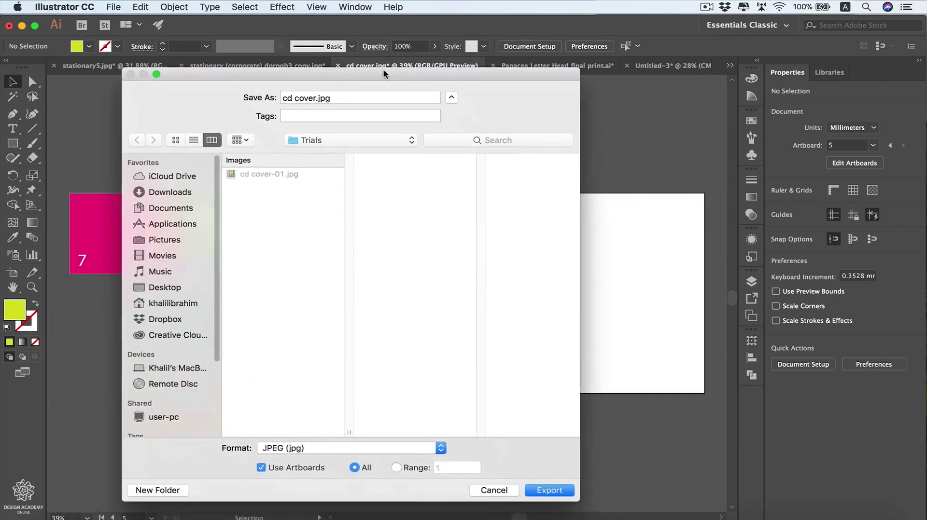
{"action": "left_click", "coordinate": [415, 476]}
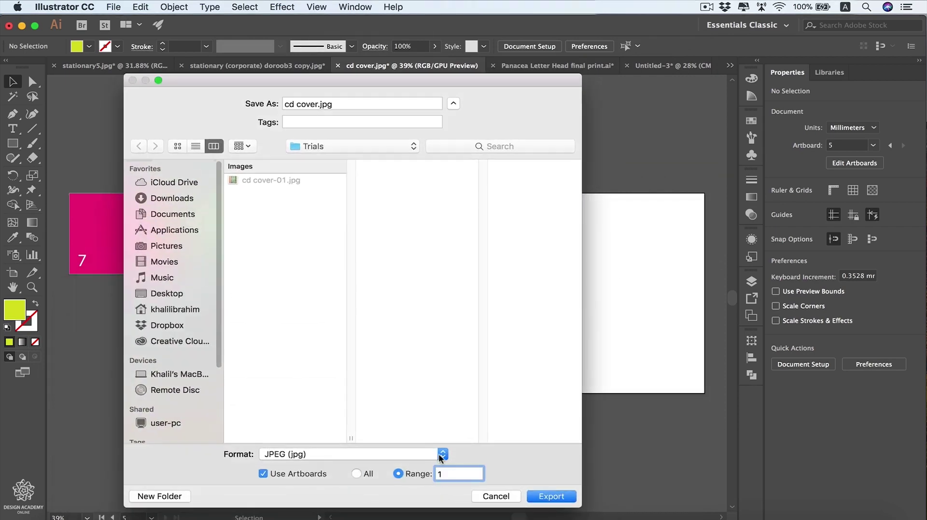
{"action": "type", "text": "-4"}
{"action": "left_click_drag", "start_coordinate": [381, 80], "coordinate": [349, 295]}
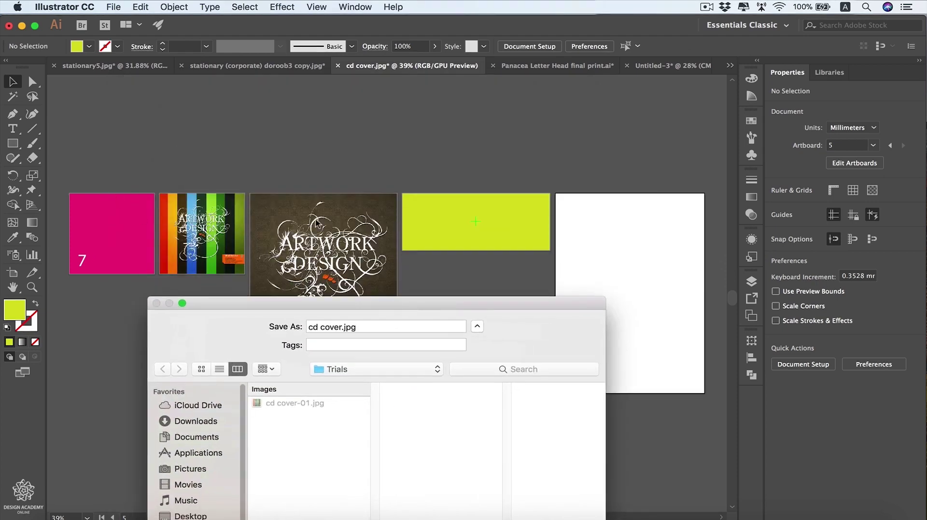
{"action": "left_click_drag", "start_coordinate": [413, 313], "coordinate": [335, 335]}
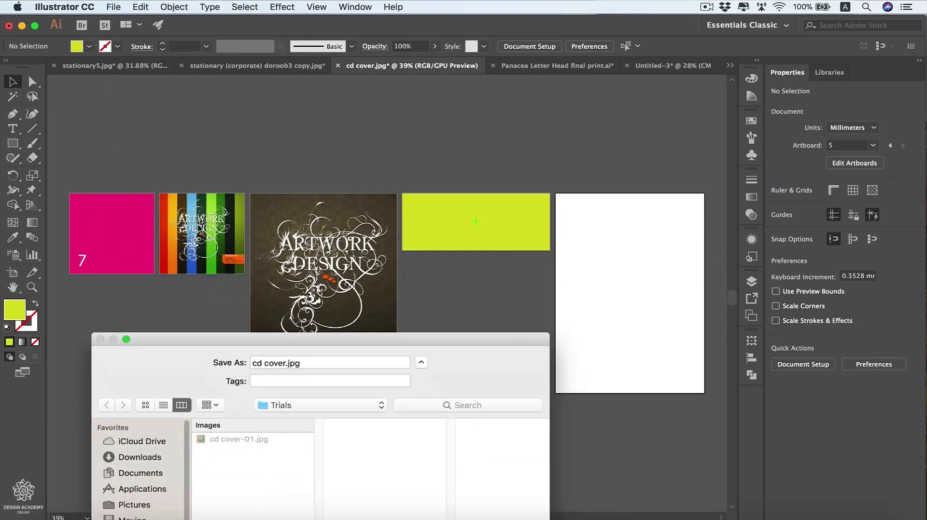
Limit the export range to artboards 2,4 and proceed with exporting cd cover.jpg
{"action": "left_click_drag", "start_coordinate": [317, 337], "coordinate": [343, 304]}
{"action": "key", "text": "BackSpace"}
{"action": "type", "text": "4"}
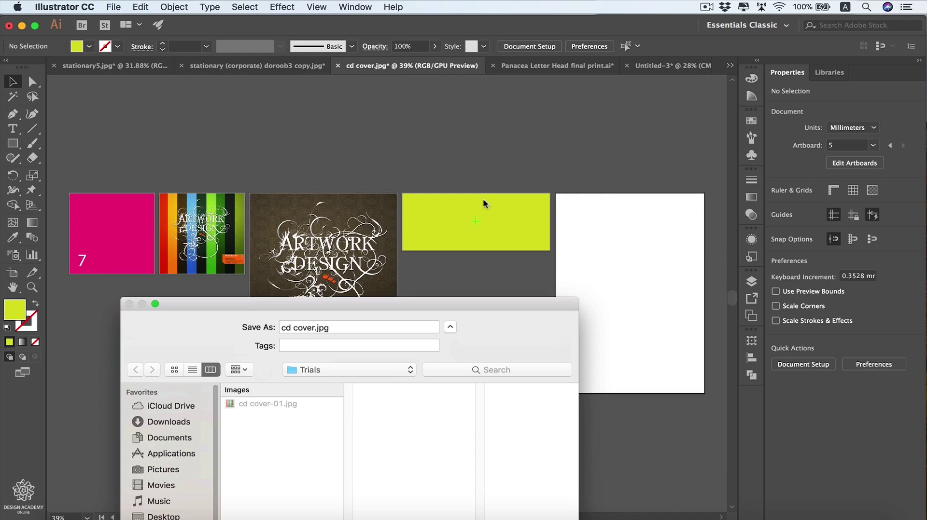
{"action": "left_click_drag", "start_coordinate": [364, 304], "coordinate": [361, 55]}
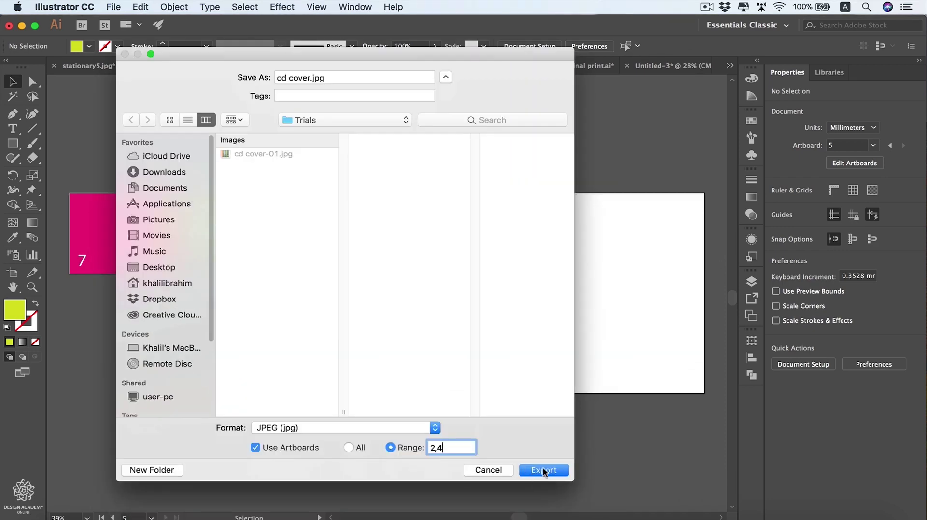
{"action": "left_click", "coordinate": [541, 470]}
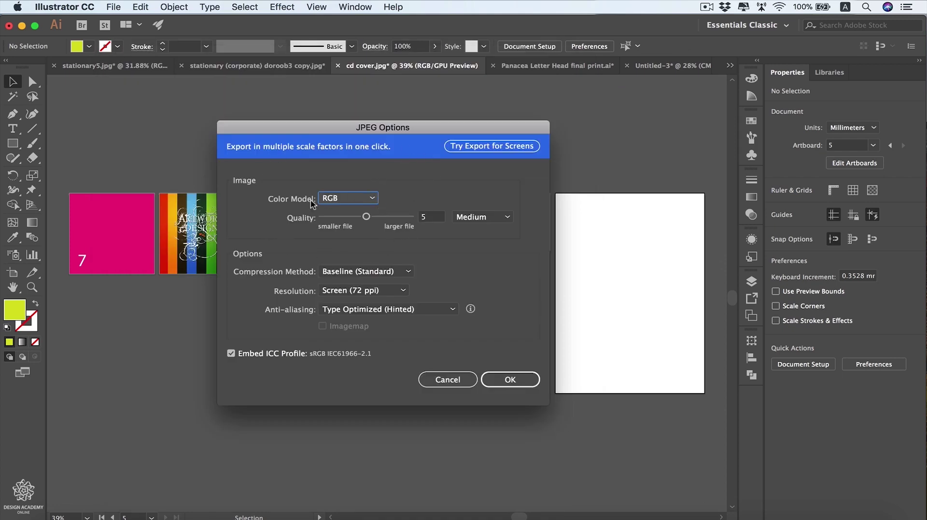
Keep the RGB color model and Screen (72 ppi) resolution in the JPEG options and complete the export
{"action": "left_click", "coordinate": [373, 199]}
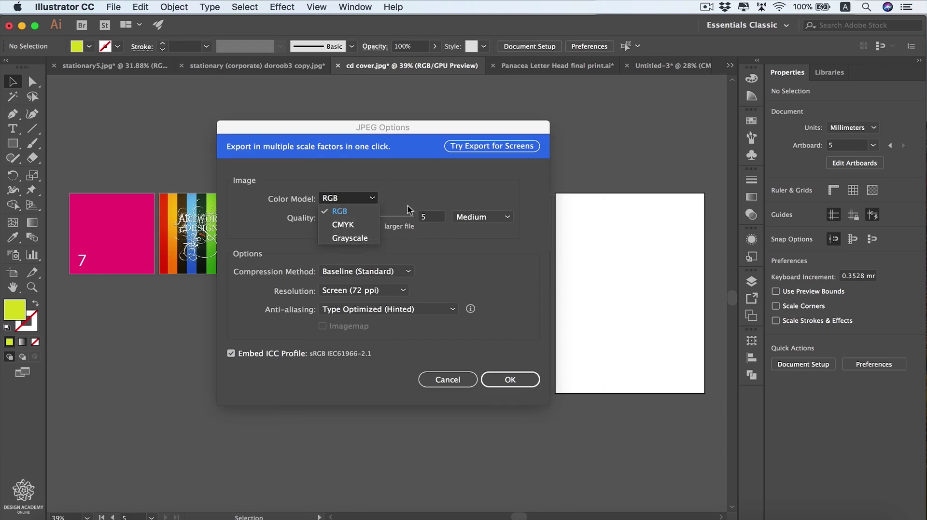
{"action": "left_click", "coordinate": [376, 199]}
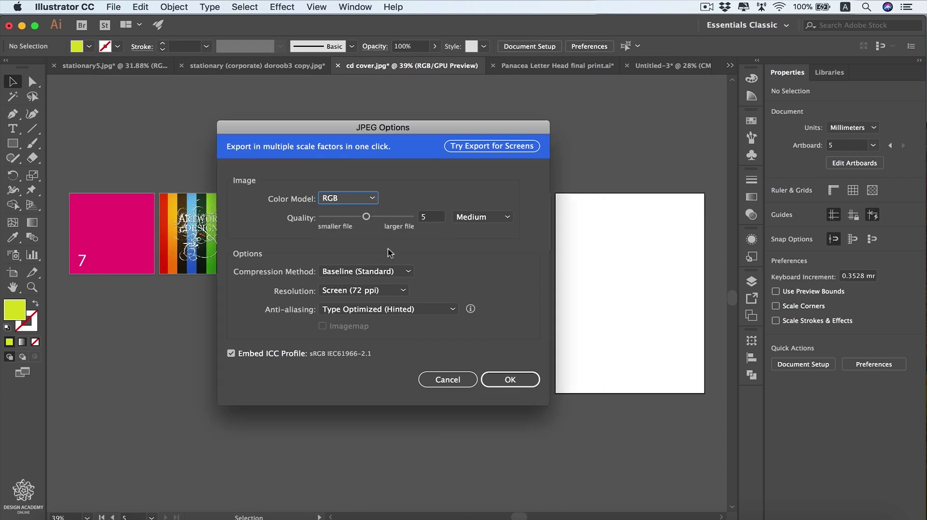
{"action": "left_click", "coordinate": [393, 292]}
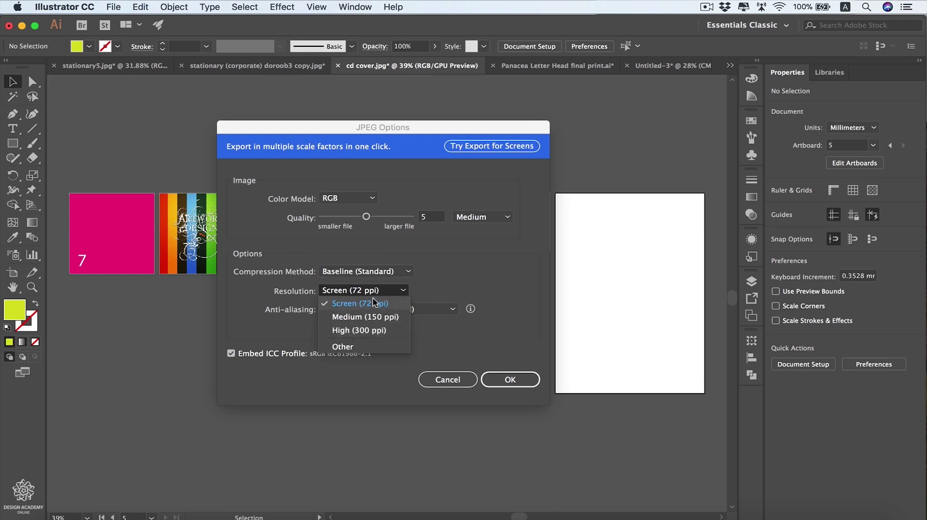
{"action": "left_click", "coordinate": [403, 291]}
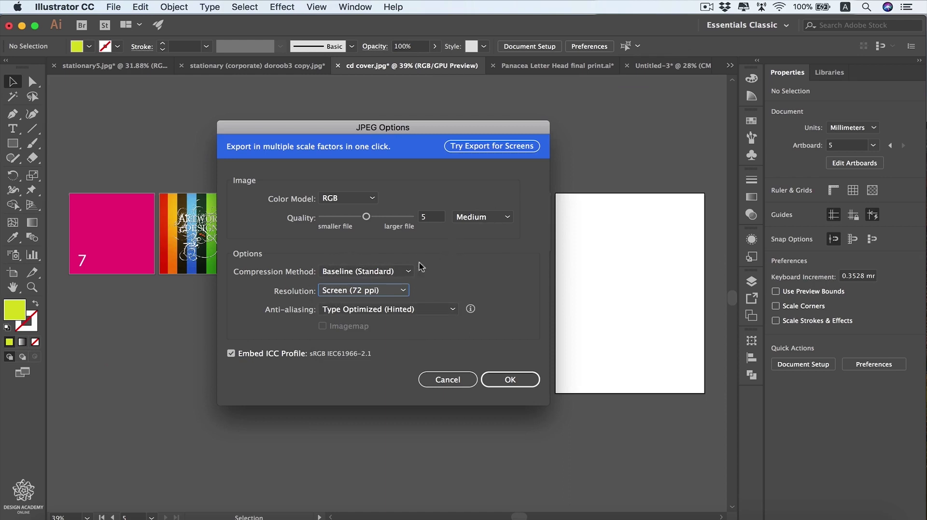
{"action": "left_click", "coordinate": [519, 382]}
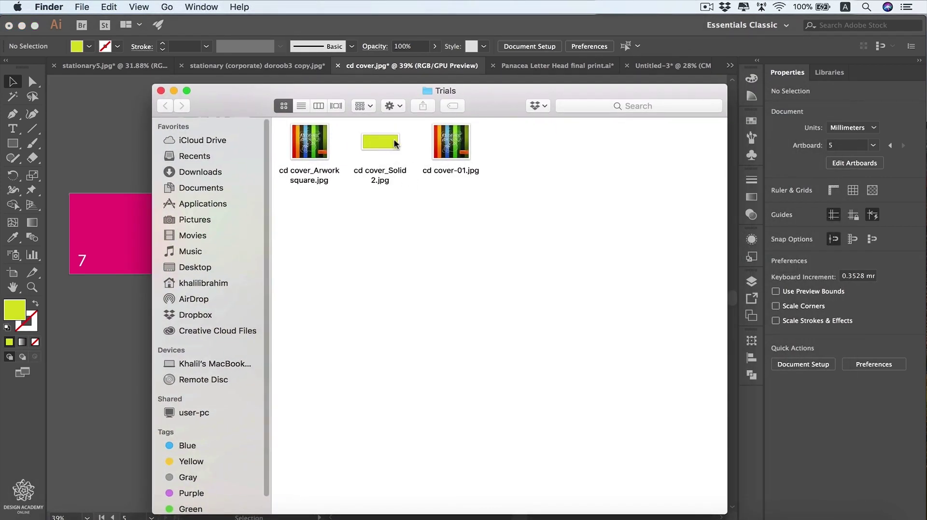
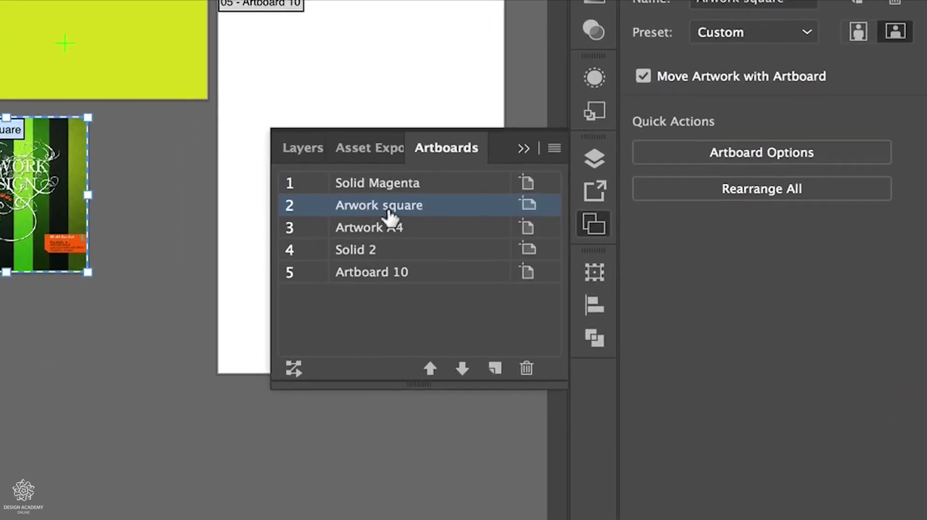
Reorder the artboard list so that Arwork square comes third, directly after Artwork A4
{"action": "left_click_drag", "start_coordinate": [390, 217], "coordinate": [407, 243]}
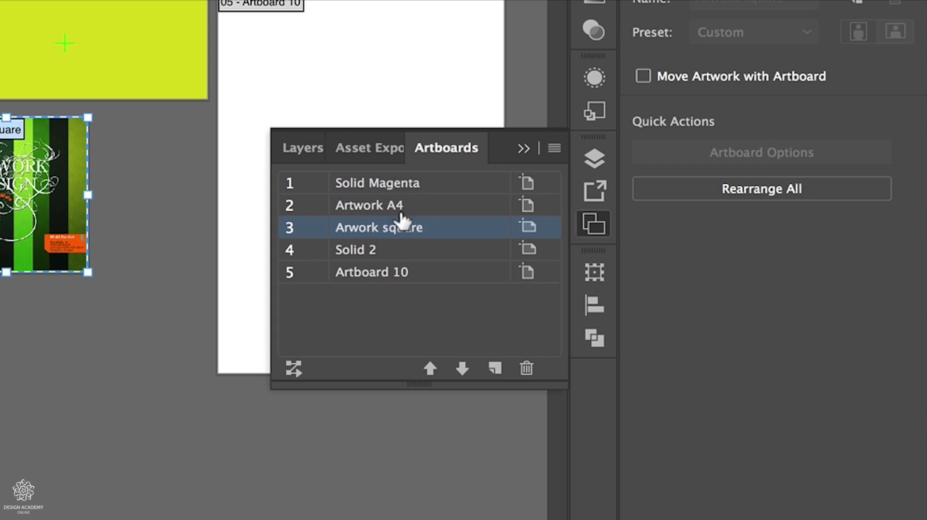
{"action": "left_click", "coordinate": [430, 371]}
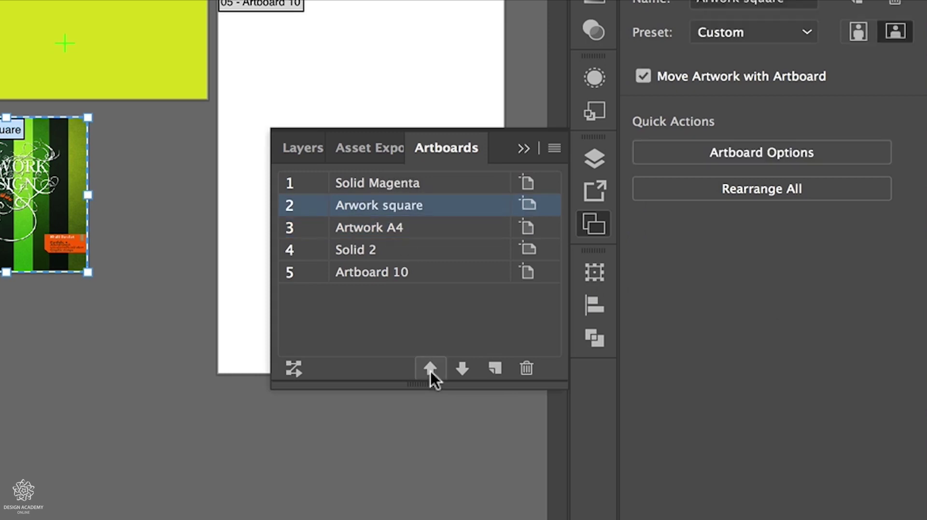
{"action": "left_click", "coordinate": [450, 371]}
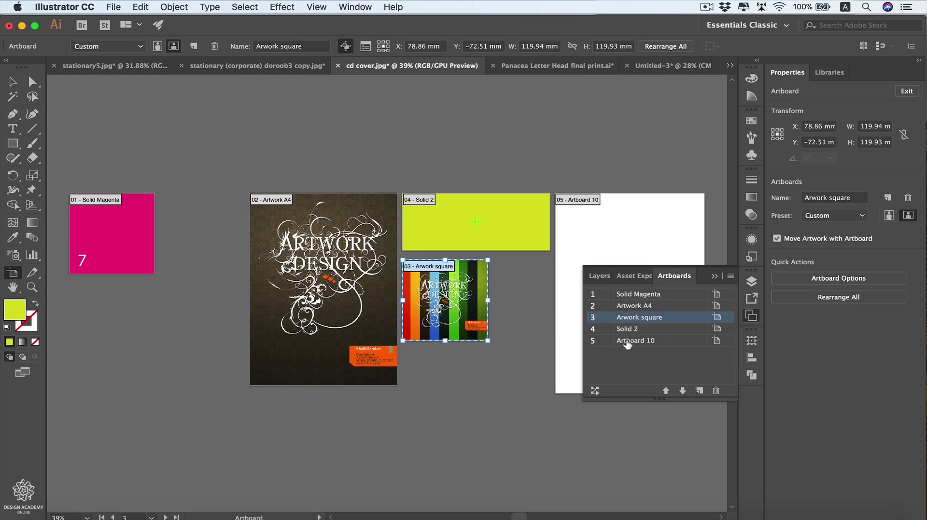
Rename the Artboard 10 artboard as blank
{"action": "double_click", "coordinate": [624, 341]}
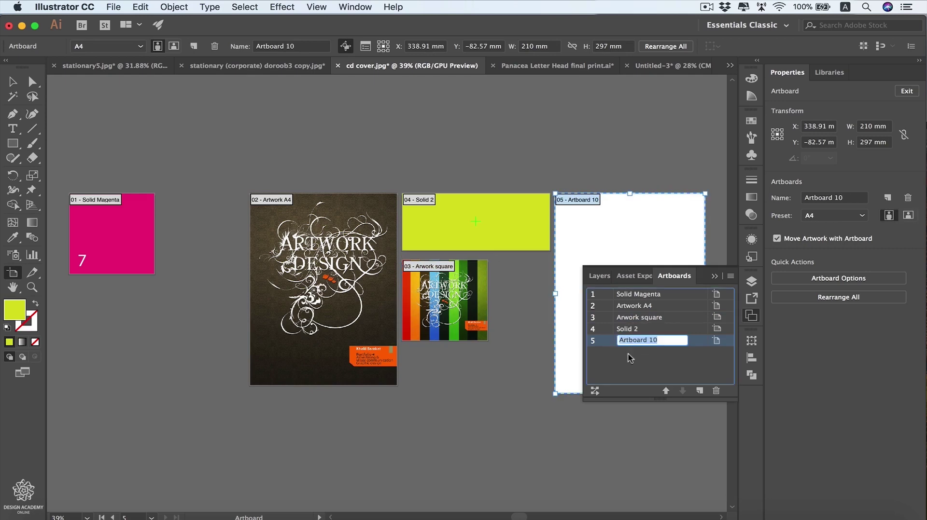
{"action": "type", "text": "blank"}
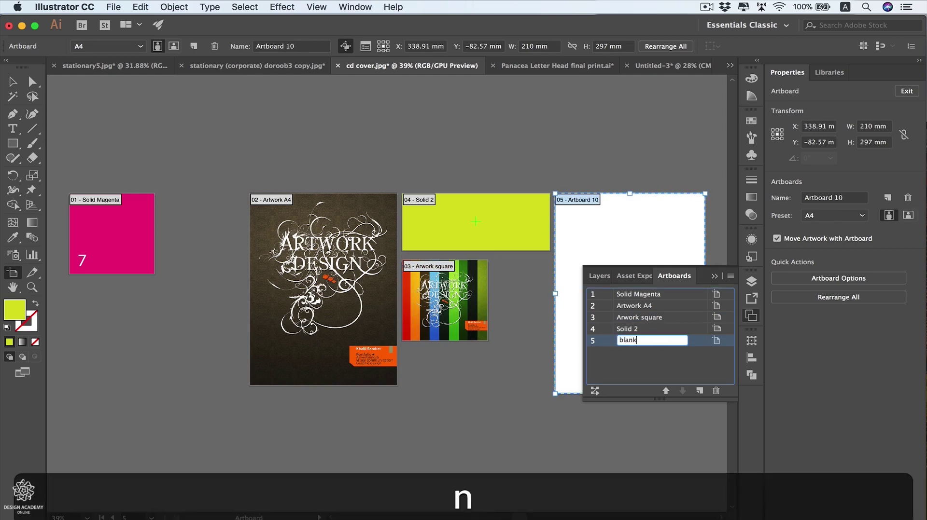
{"action": "left_click", "coordinate": [707, 365]}
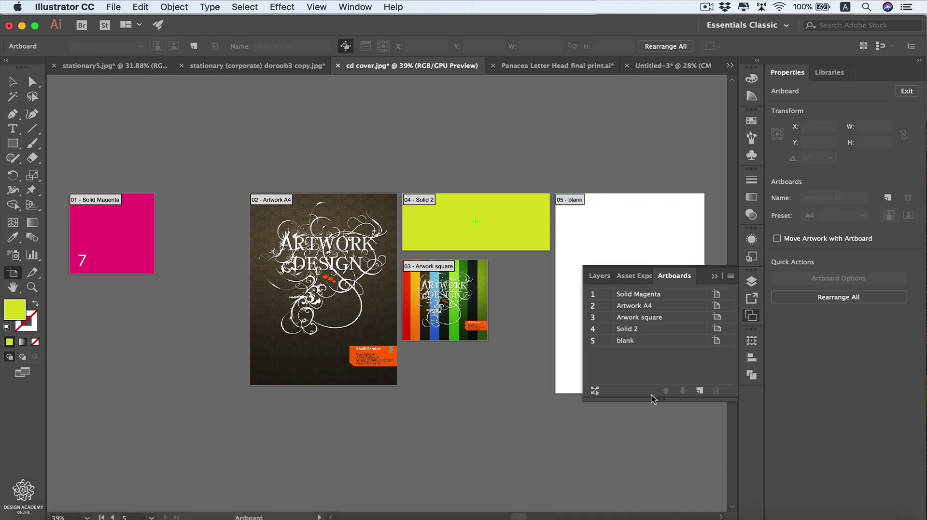
View the Artwork A4 artboard up close, return to all artboards, and view Arwork square at 100%
{"action": "double_click", "coordinate": [689, 308]}
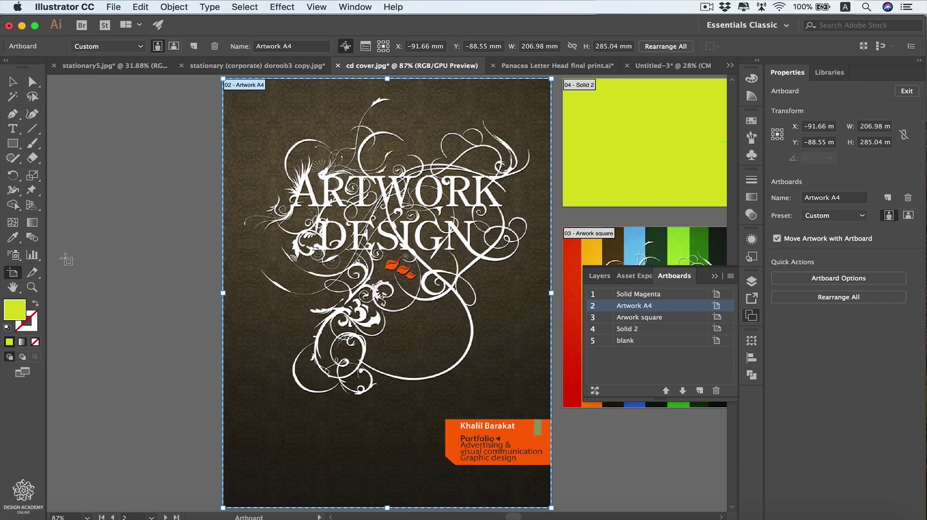
{"action": "key", "text": "alt+super+0"}
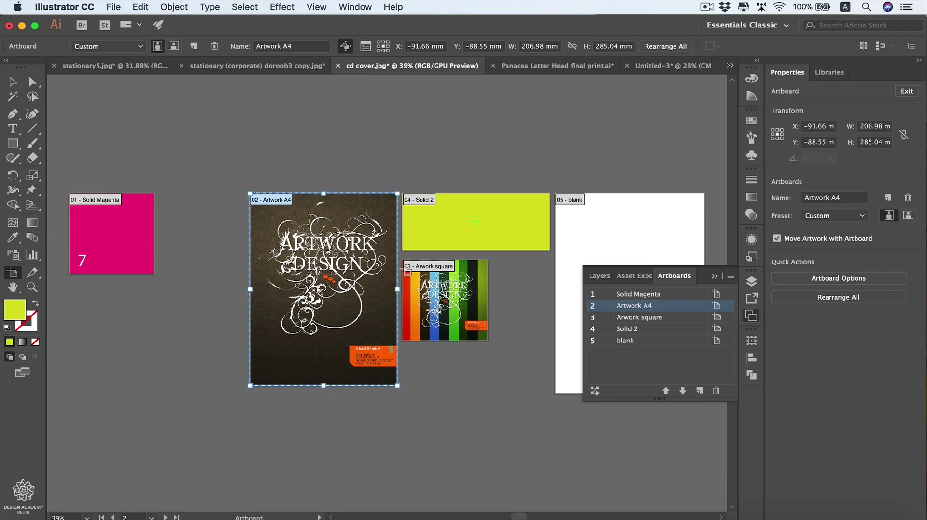
{"action": "left_click", "coordinate": [459, 294]}
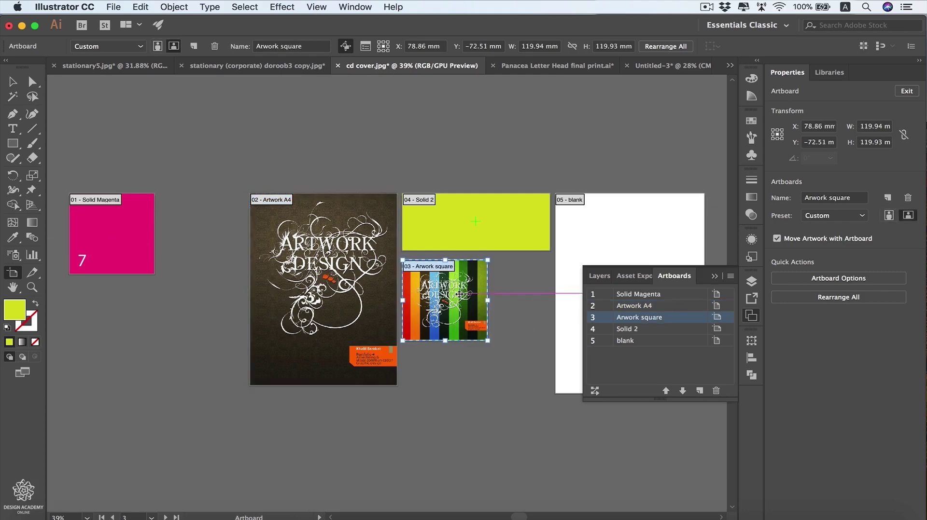
{"action": "key", "text": "super+1"}
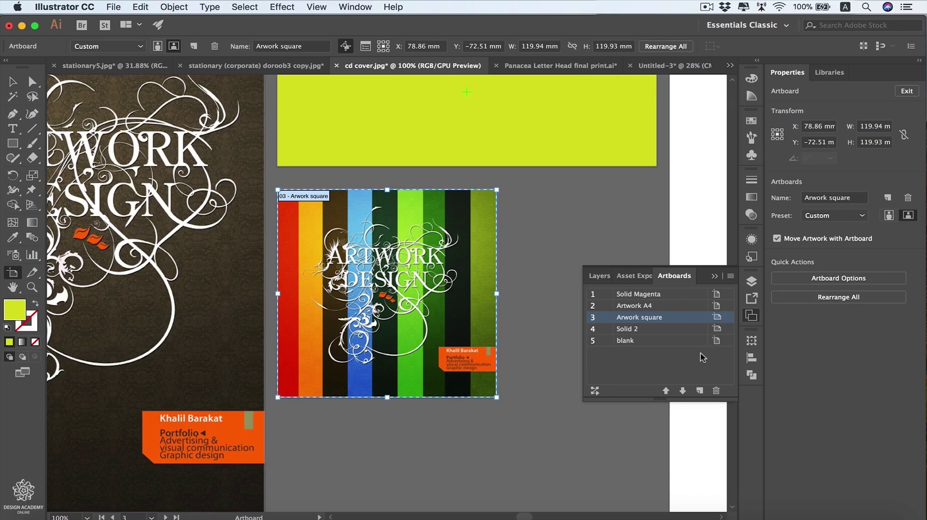
Look over the artboard options of Arwork square, dismiss them, and show all artboards again
{"action": "left_click", "coordinate": [717, 318]}
{"action": "left_click", "coordinate": [317, 468]}
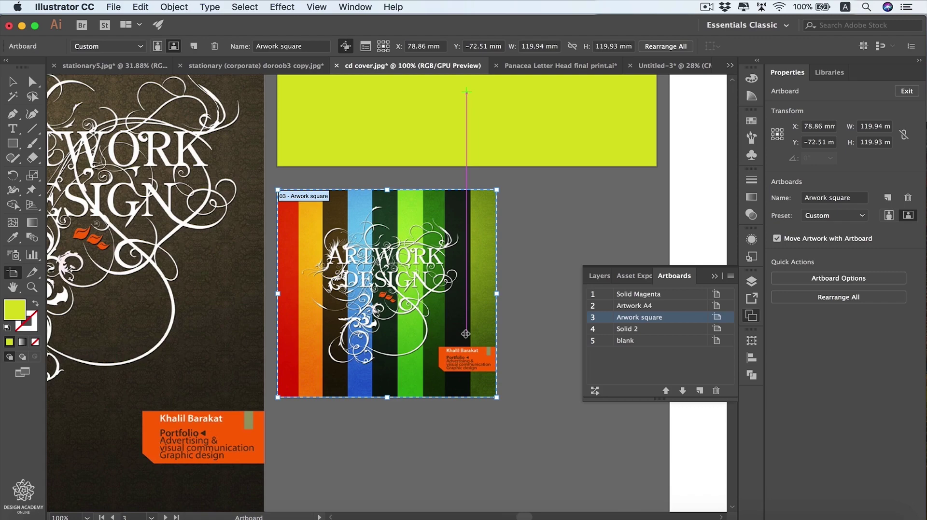
{"action": "key", "text": "alt+super+0"}
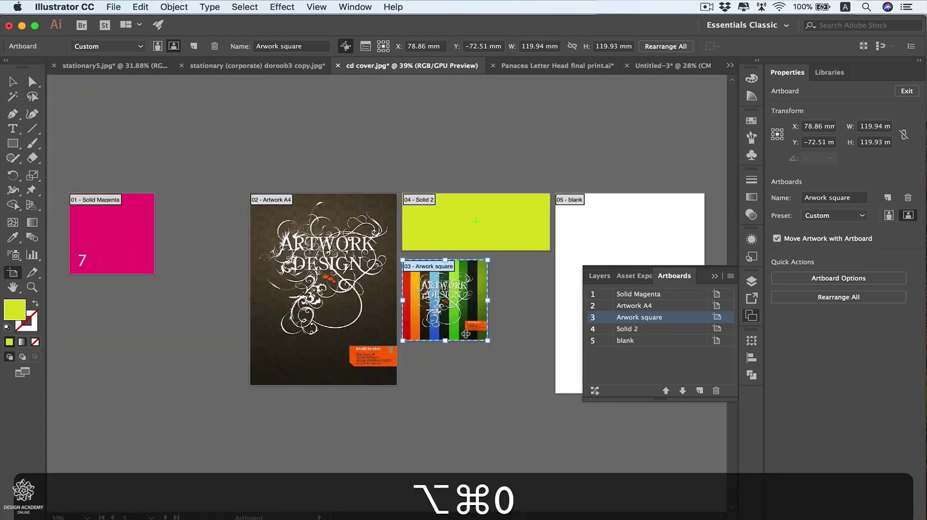
Add a new artboard of the same size after Arwork square in the artboard list
{"action": "scroll", "coordinate": [466, 334], "scroll_direction": "right", "scroll_amount": 5}
{"action": "key", "text": "alt+super+0"}
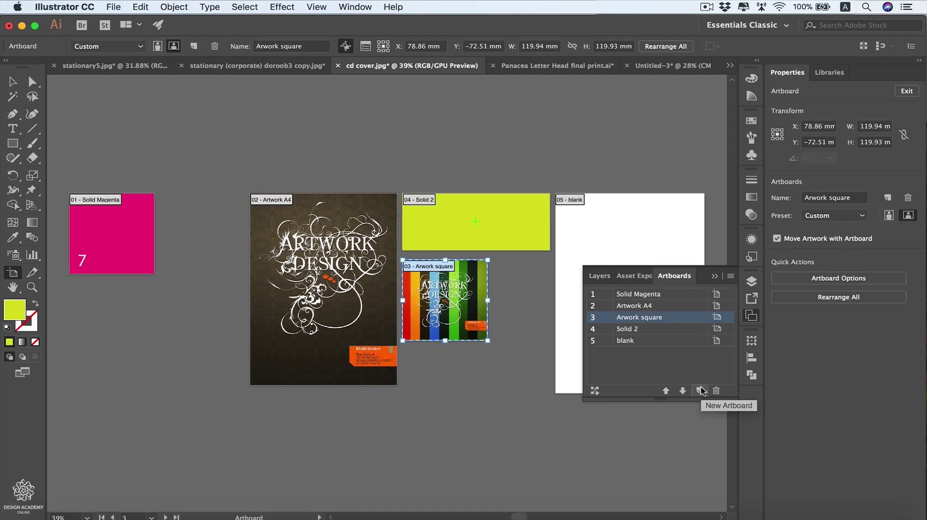
{"action": "left_click", "coordinate": [701, 391]}
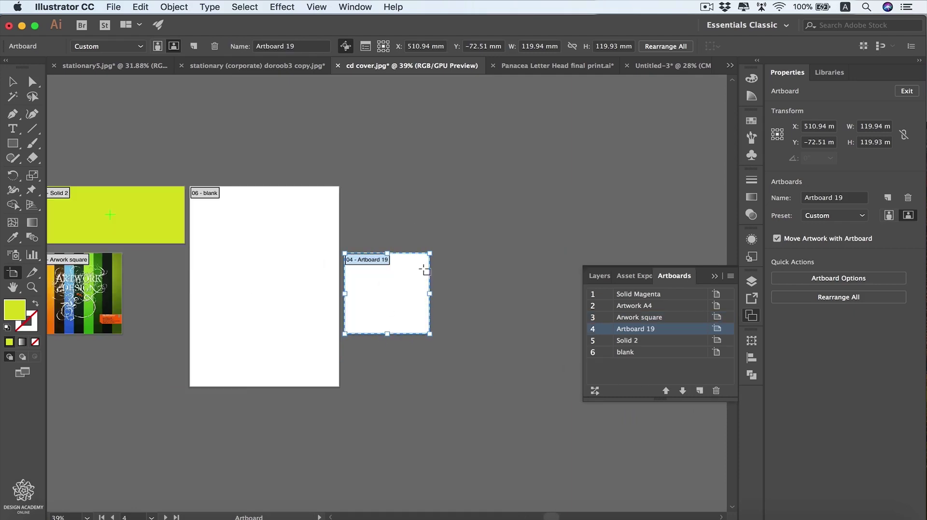
{"action": "key", "text": "alt+super+0"}
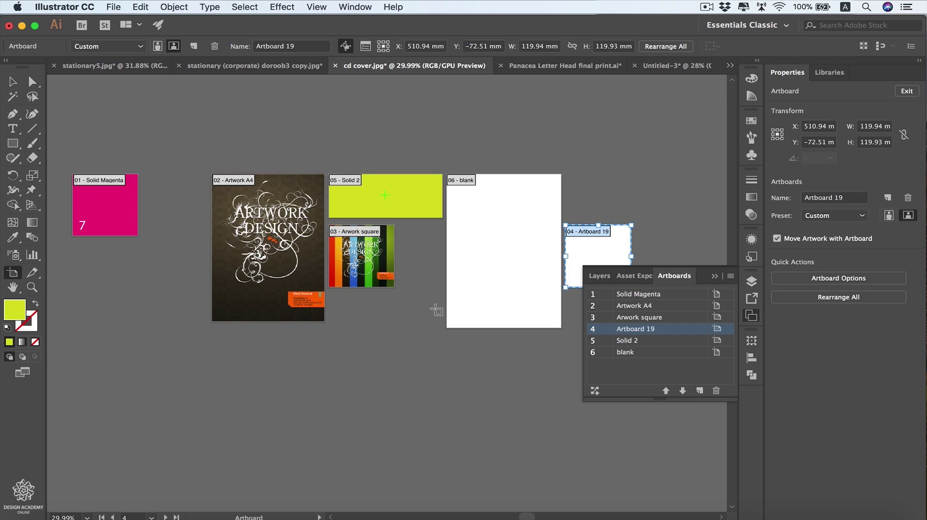
Close the artboard list and display the Asset Export settings
{"action": "left_click", "coordinate": [614, 414]}
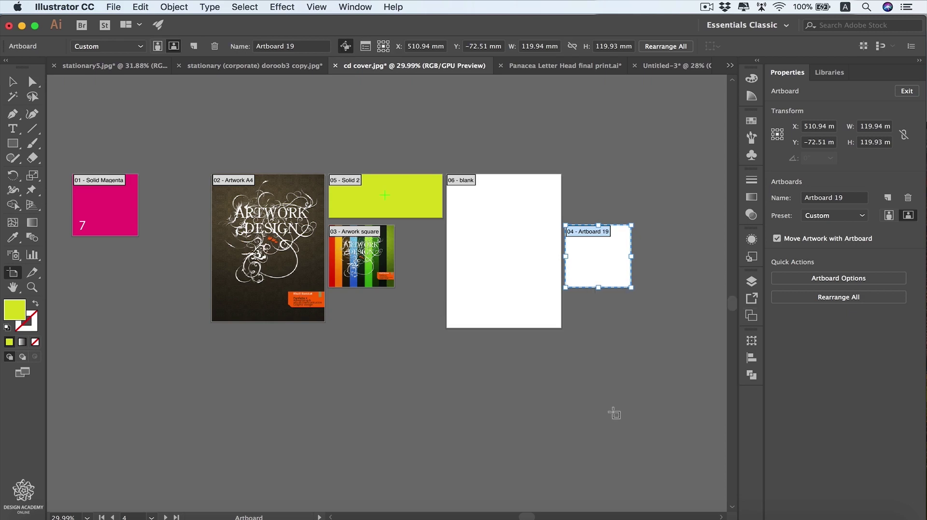
{"action": "left_click", "coordinate": [357, 8]}
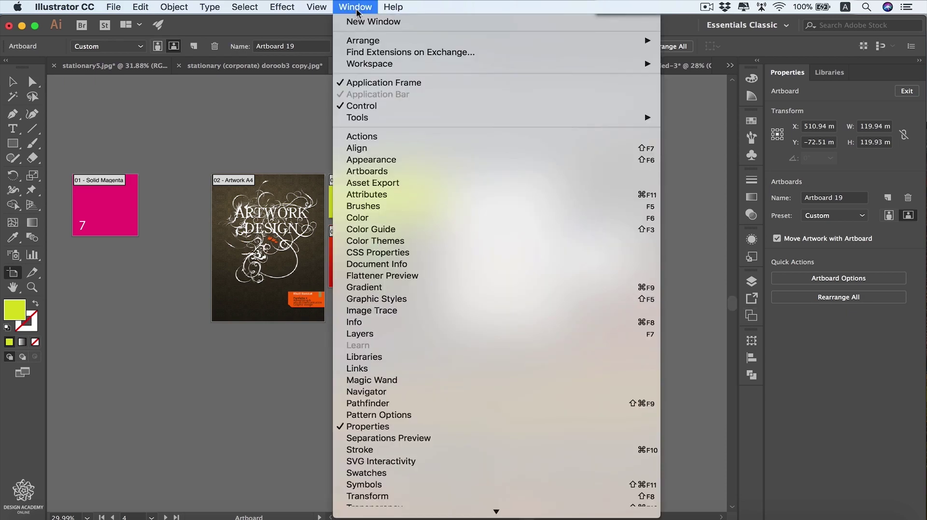
{"action": "left_click", "coordinate": [394, 183]}
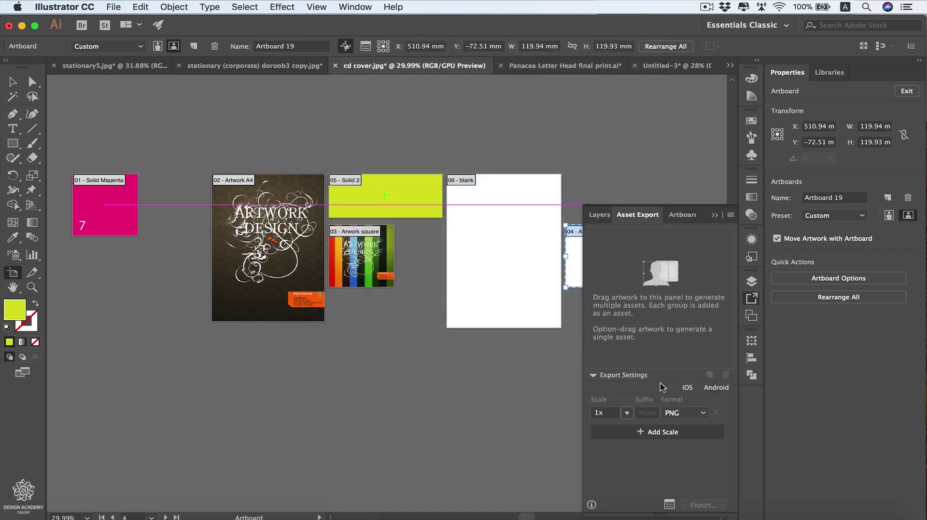